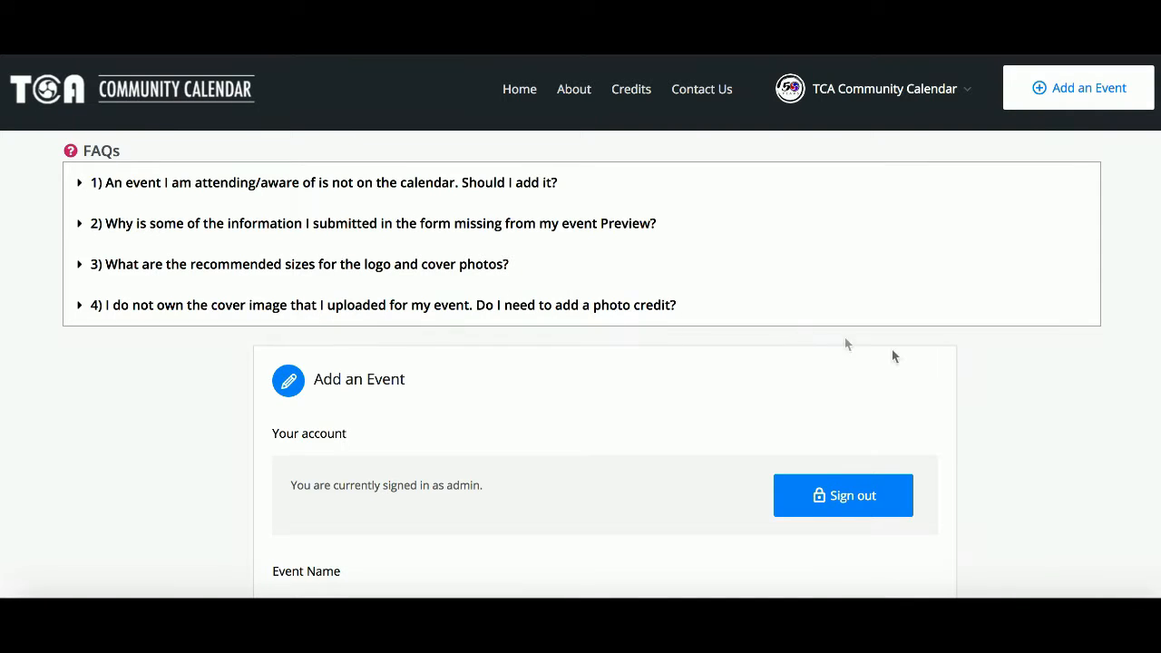
Step: Enter "Nebuta Matsuri" as the event name and paste "Aomori City, Nebuta Matsuri Executive Planning Committee" as the host
scroll(997, 372, "down", 3)
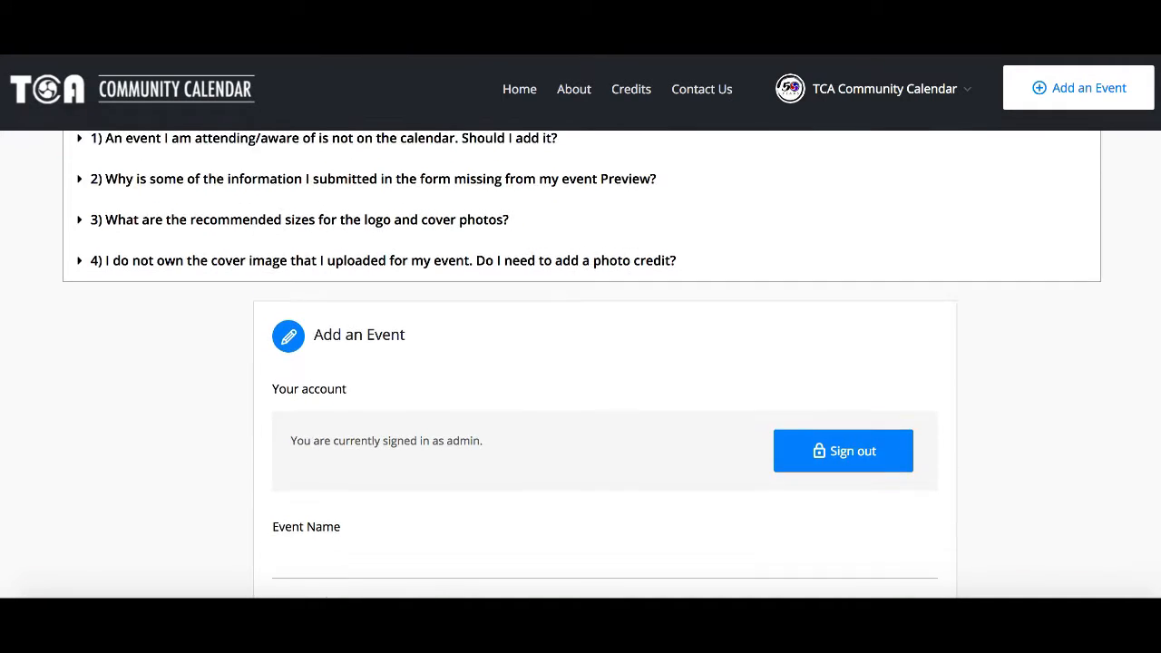
scroll(605, 341, "down", 1)
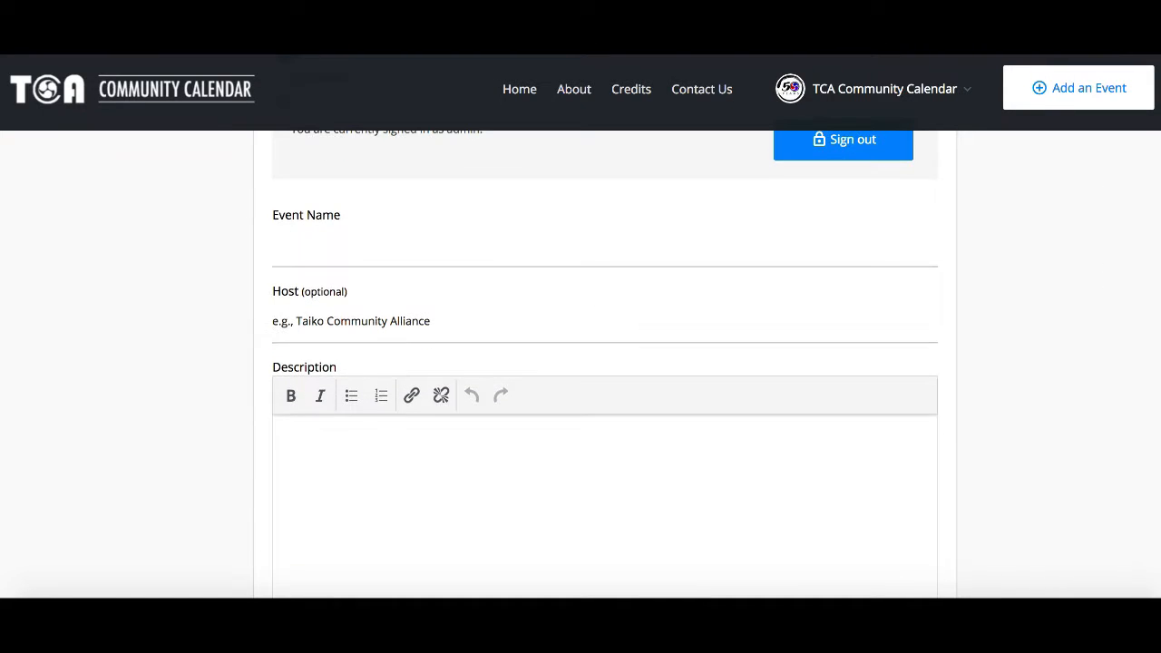
left_click(604, 244)
type("Neb")
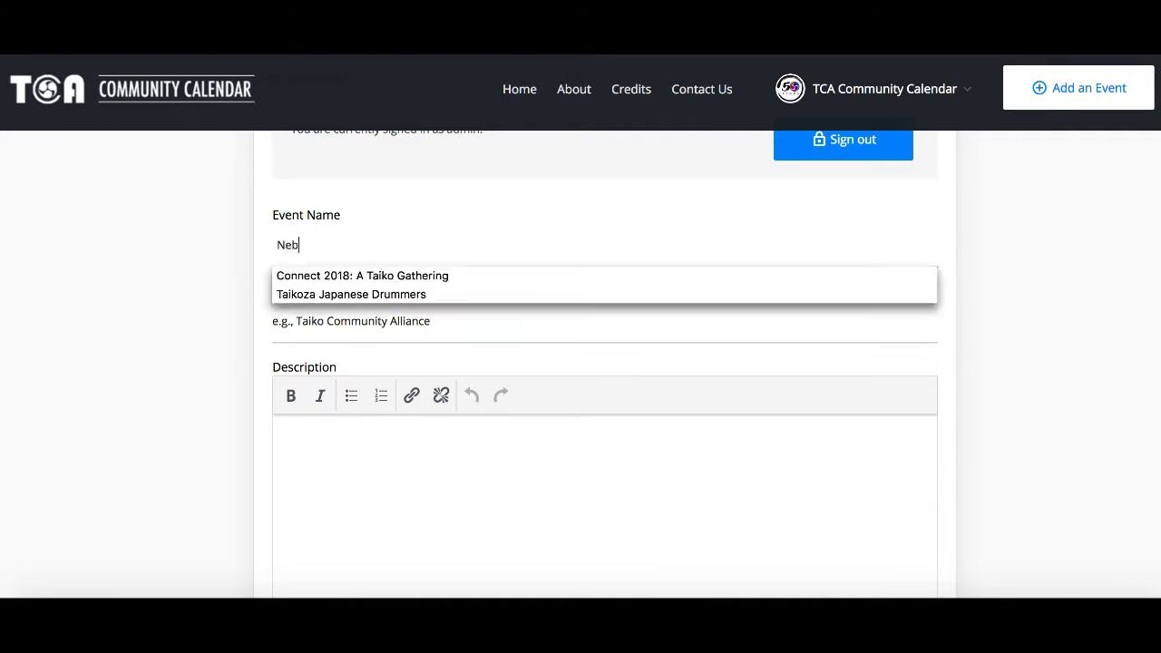
type("uta Matsuri")
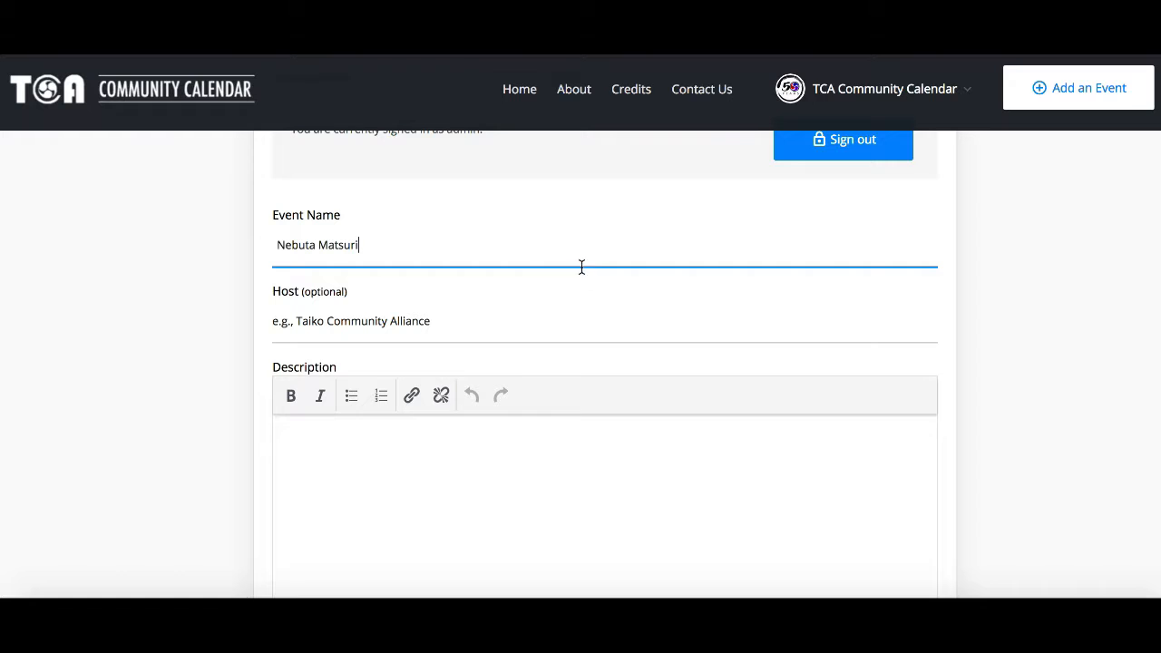
left_click(536, 323)
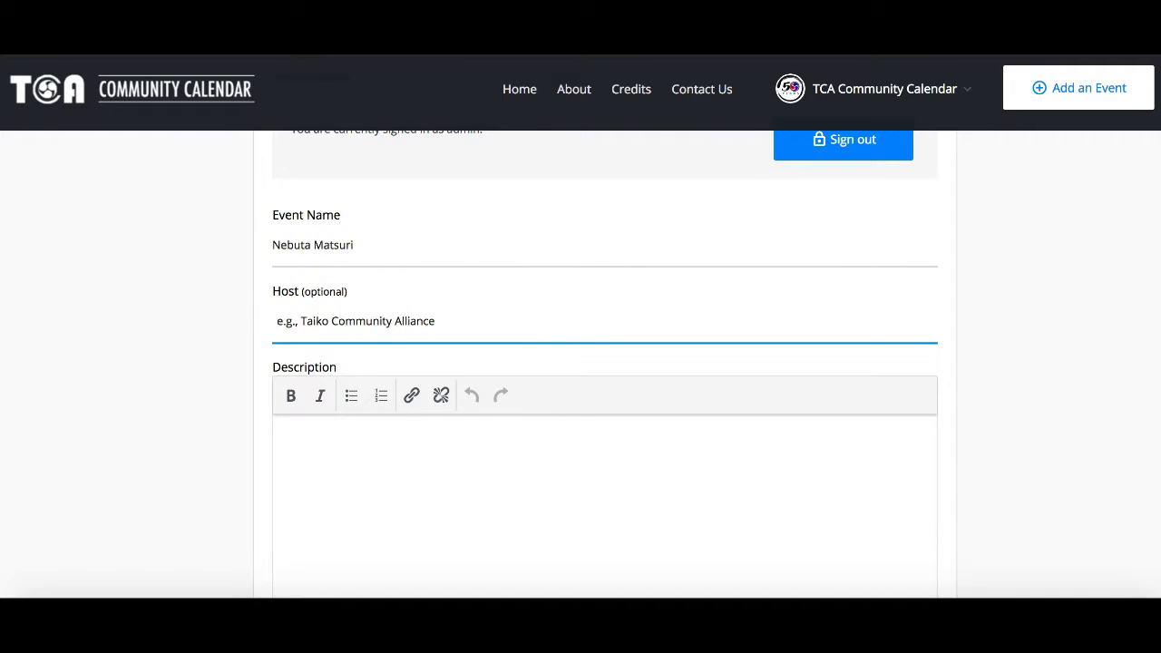
type("Aomori City, Nebuta Matsuri Executive Planning Committee")
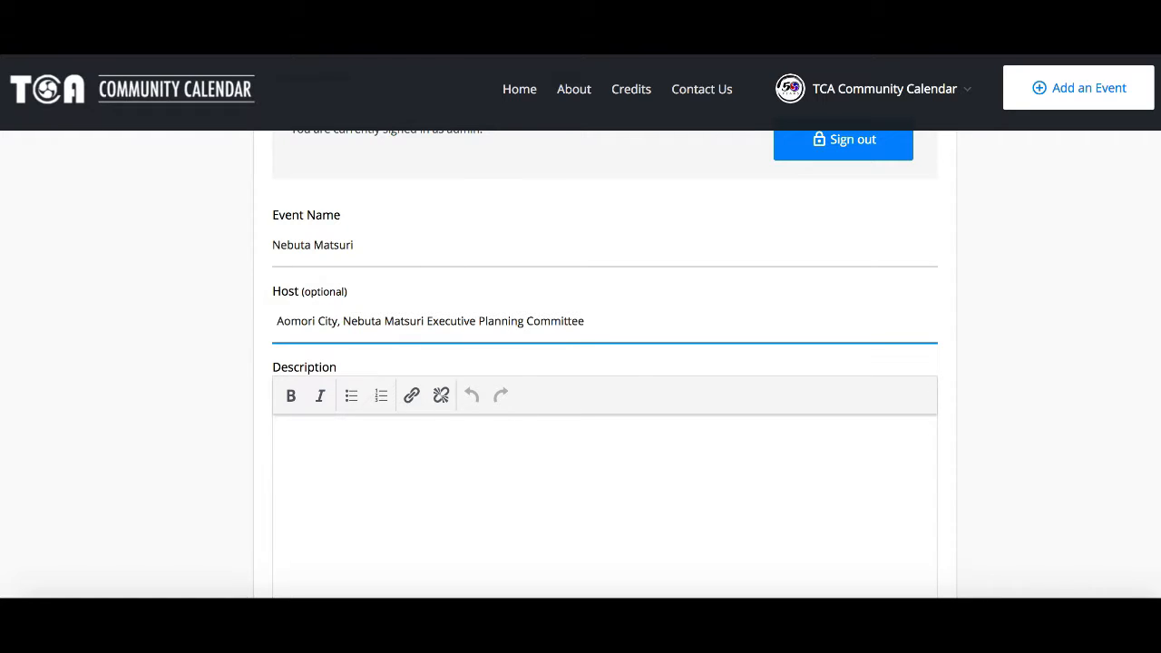
Step: Start the description with italic "Text retrieved from:" followed by plain "japan-guide.com"
scroll(686, 336, "down", 3)
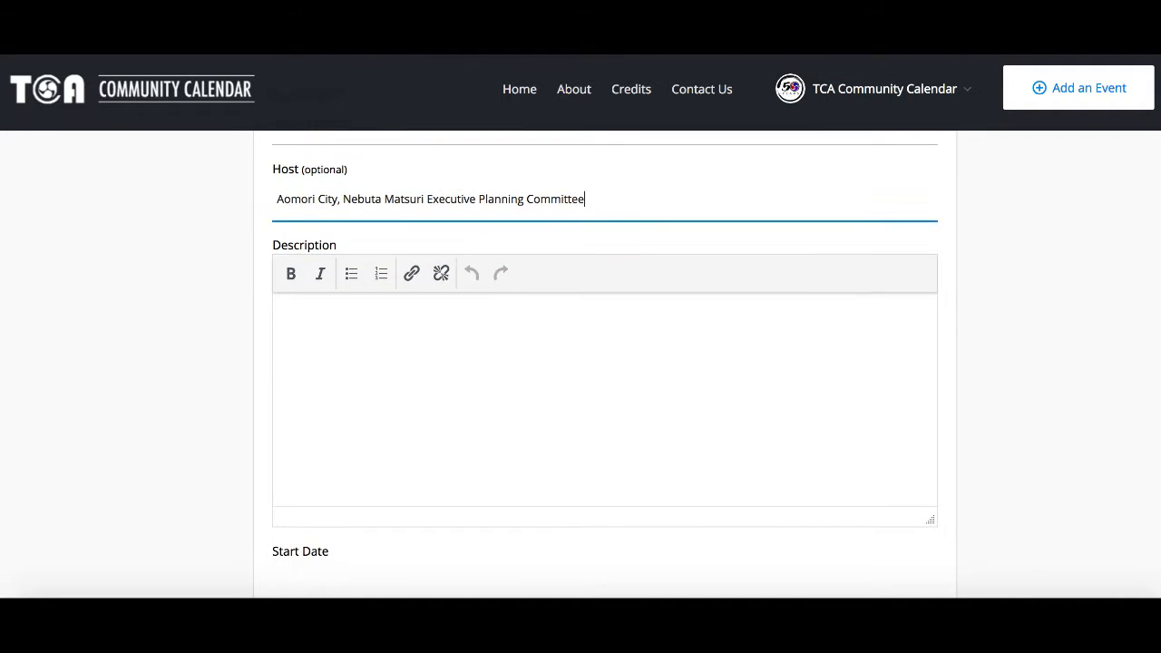
left_click(687, 337)
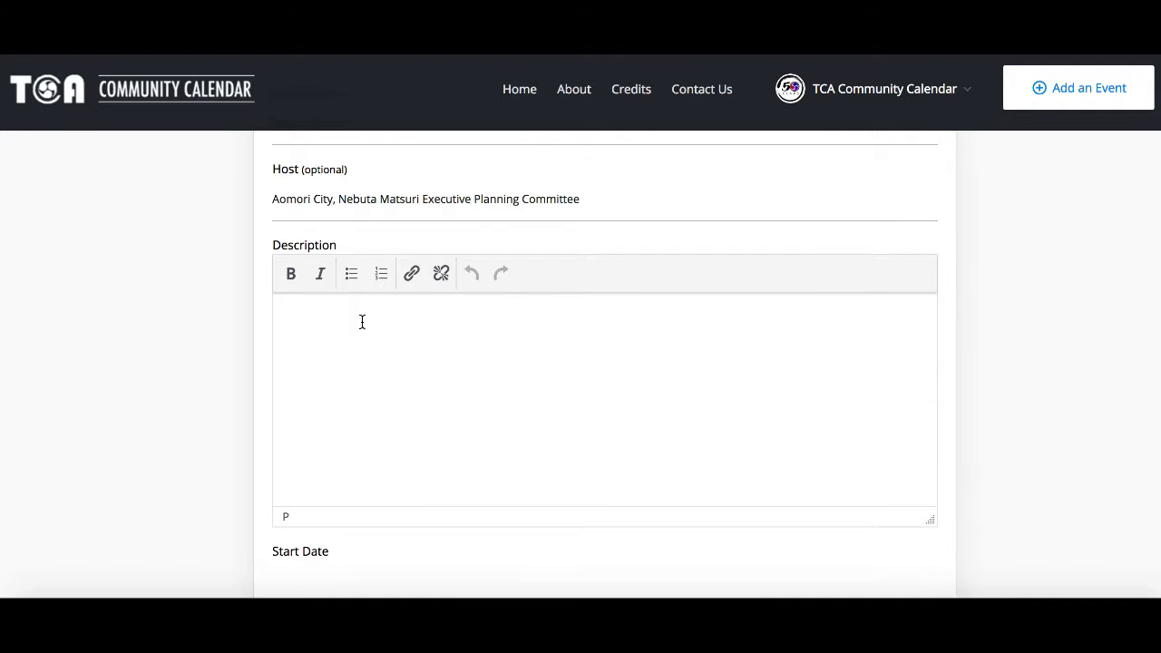
key("ctrl+i")
type("Text ret")
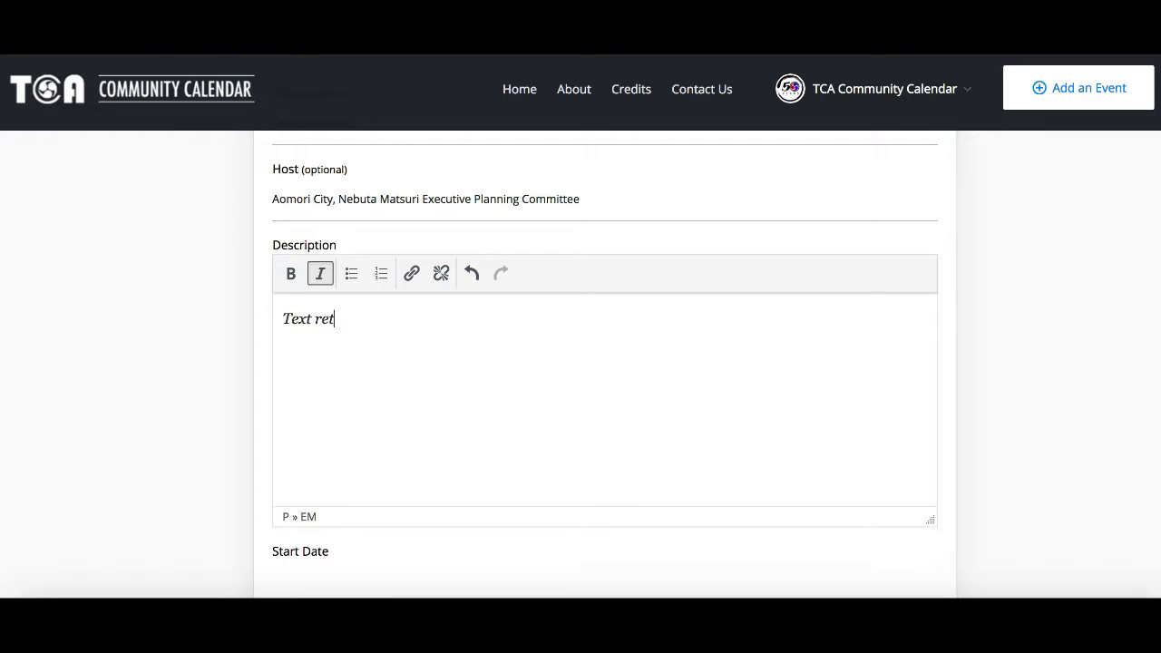
type("rieved from:")
key("ctrl+i")
type("japan-guide.com")
left_click_drag(420, 319, 532, 319)
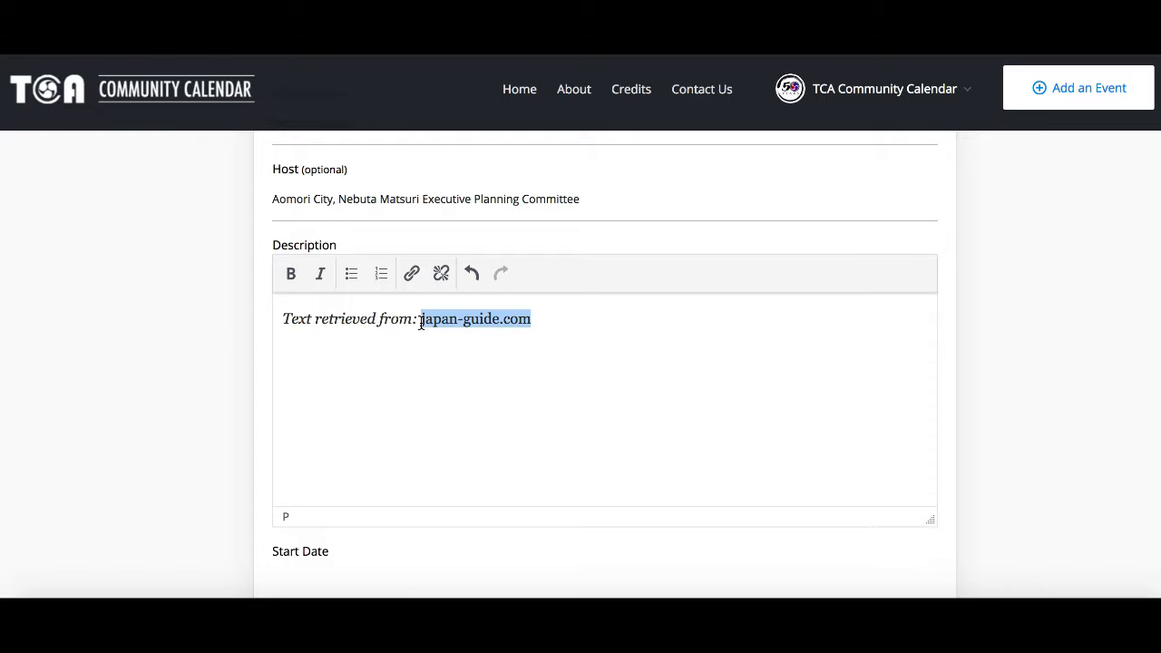
left_click(410, 274)
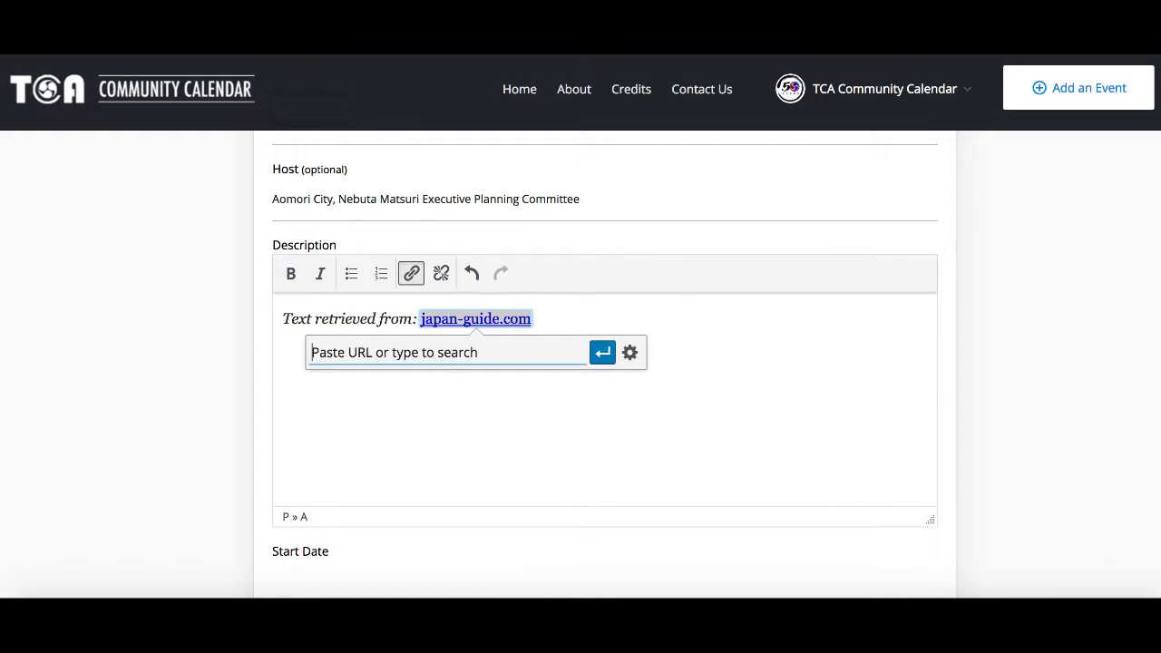
type("https://www.japan-guide.com/e/e3755.html")
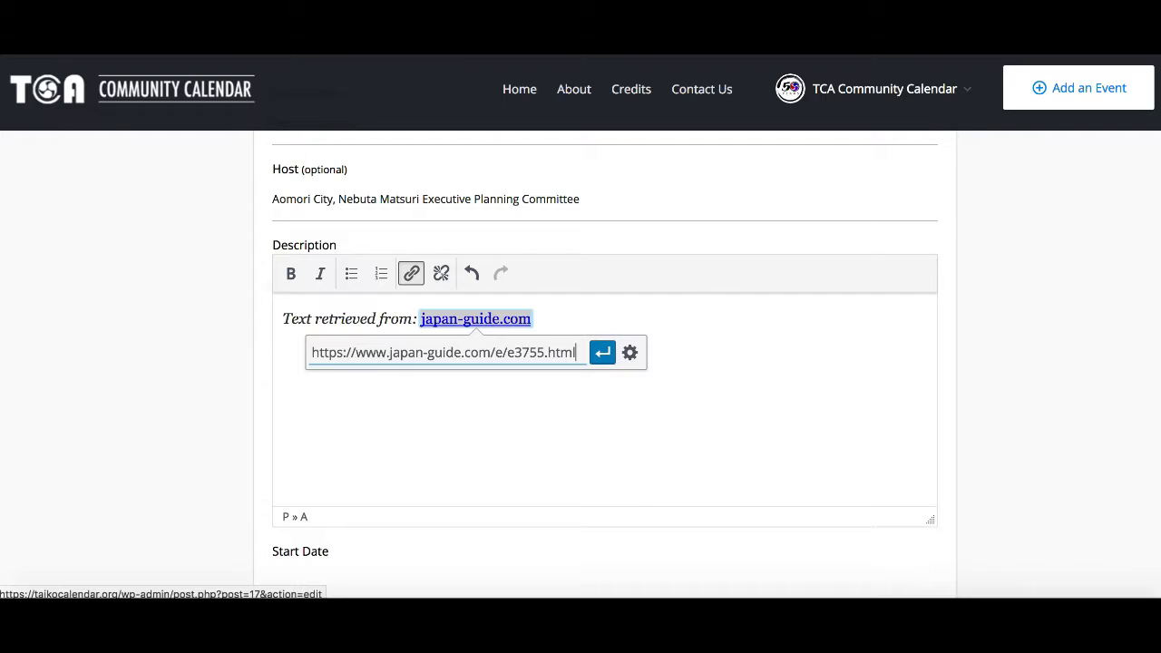
key("Return")
key("Right")
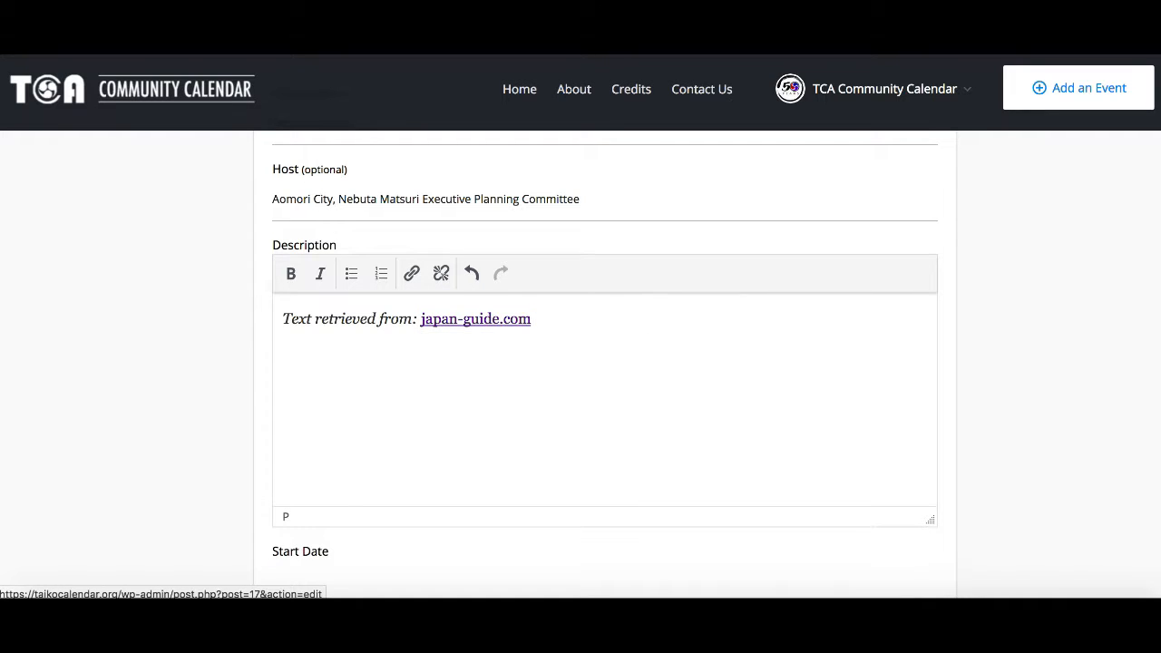
Step: Paste the festival's description paragraph on a new line below the source line
key("Return")
key("Return")
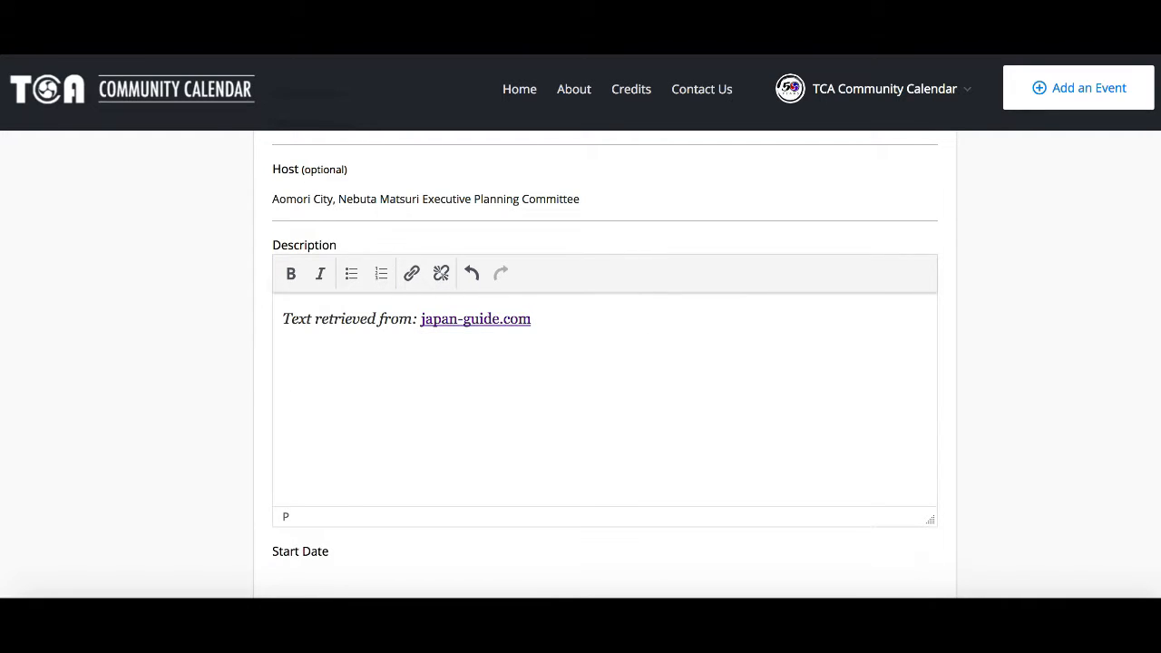
type("Nebuta and Neputa are a type of Tanabata related summer festival held in towns around Aomori Prefecture. The largest of these festivals is the Nebuta Matsuri (ねぶた祭) of Aomori City, held every year from August 2 to 7. The highlight of the festival is the daily parade of enormous lantern floats, flanked by large taiko drums, musicians and dancers. The Nebuta Matsuri together with Akita's Kanto Matsuri and Sendai's Tanabata make up the Tohoku Sandai Matsuri (Three Great Festivals of the Tohoku Region).")
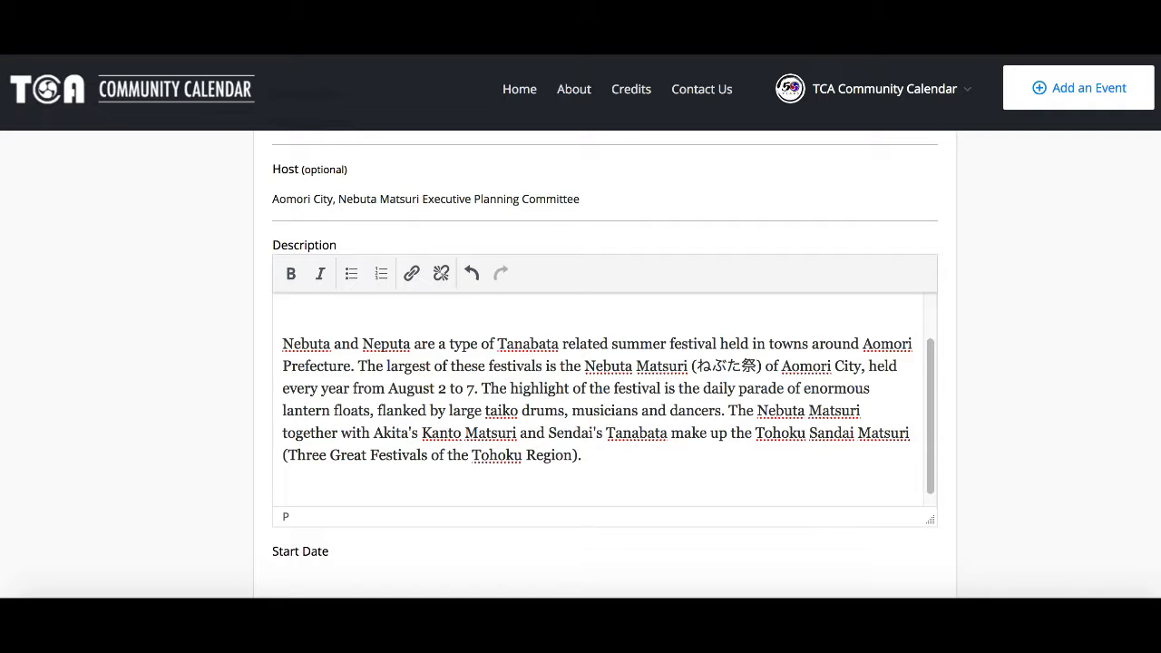
Step: Add the line "Click here to view the parade route!" below the pasted paragraph
key("Up")
key("Up")
key("Up")
key("Up")
key("Up")
key("Up")
key("Up")
key("Up")
key("Down")
key("Down")
key("Down")
key("Down")
key("Down")
key("Down")
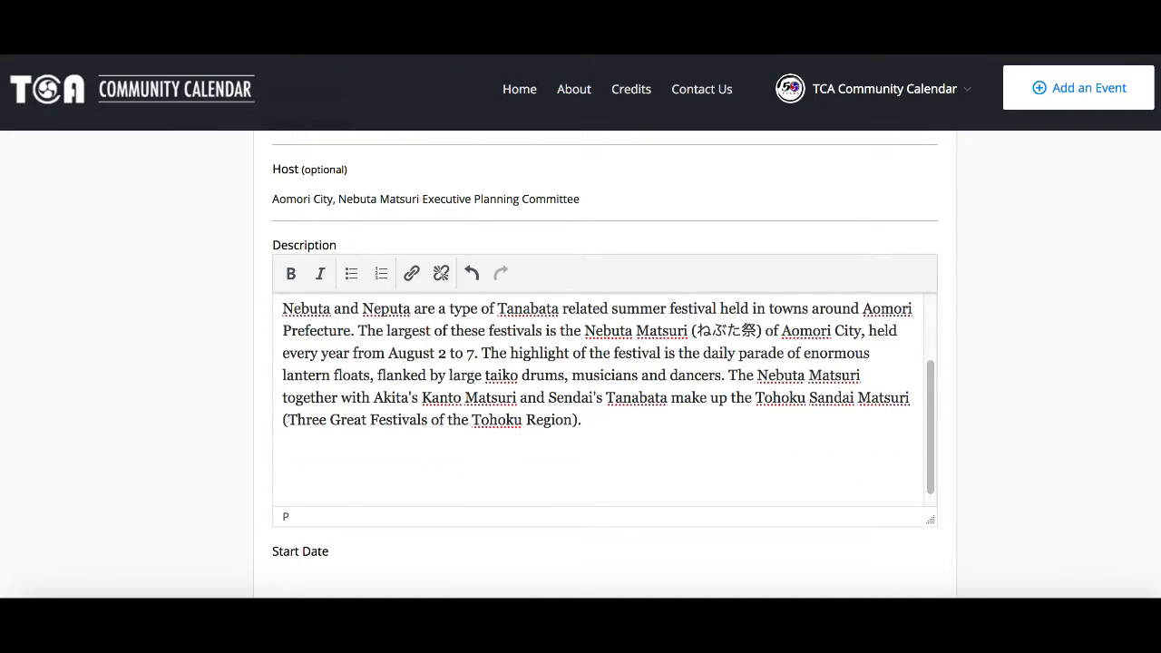
type("Click here to view the parade route!")
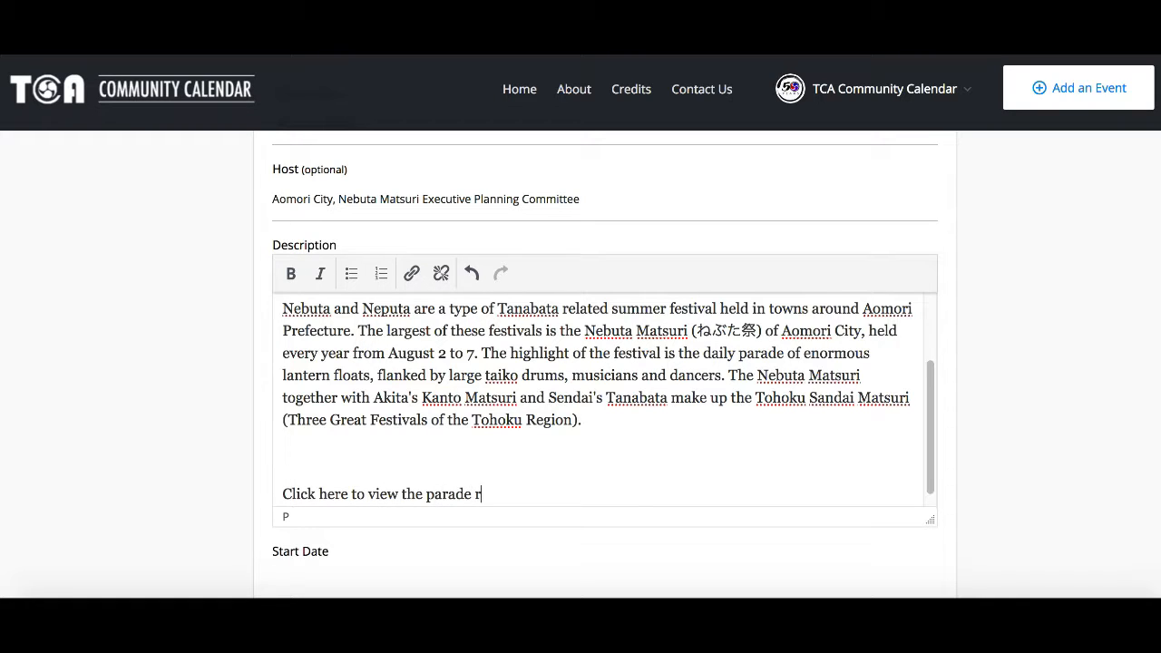
Step: Link the parade route line to the pasted japan-guide.com parade map image address
left_click(283, 493, "shift")
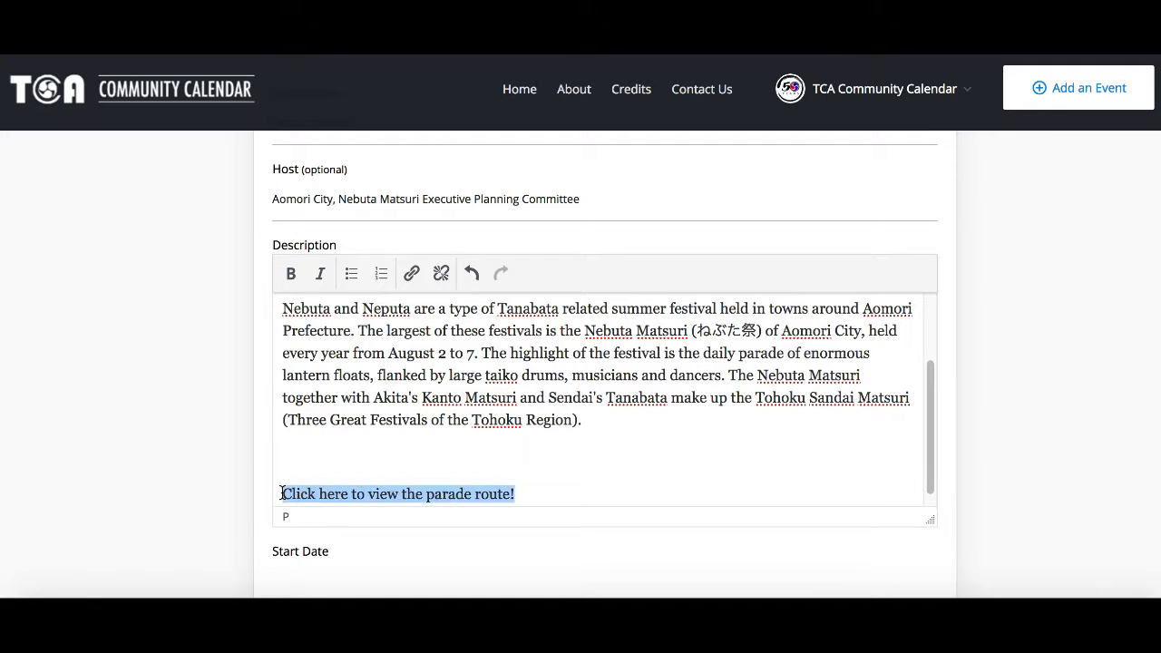
left_click(414, 277)
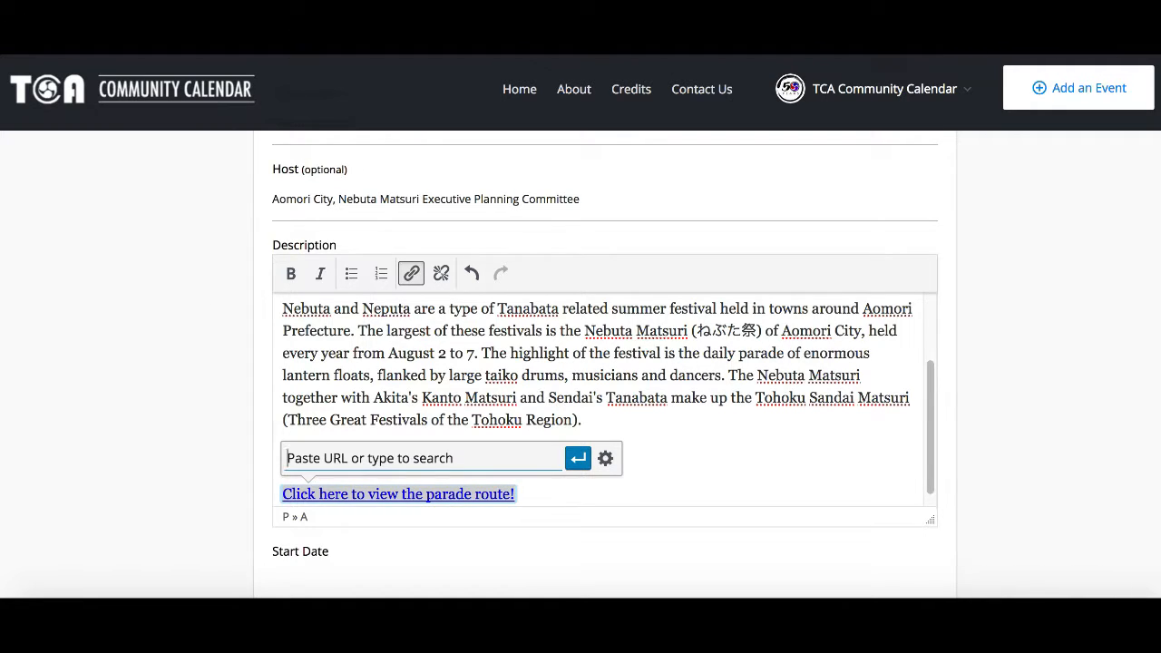
key("ctrl+v")
key("Return")
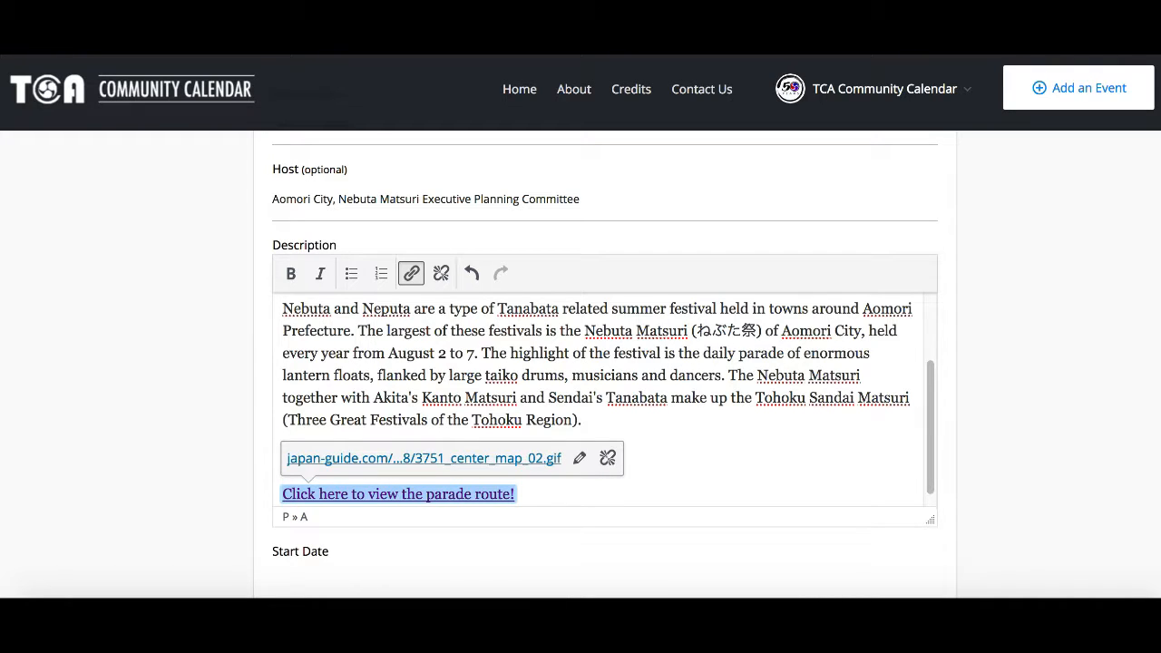
left_click(539, 489)
key("Return")
key("Return")
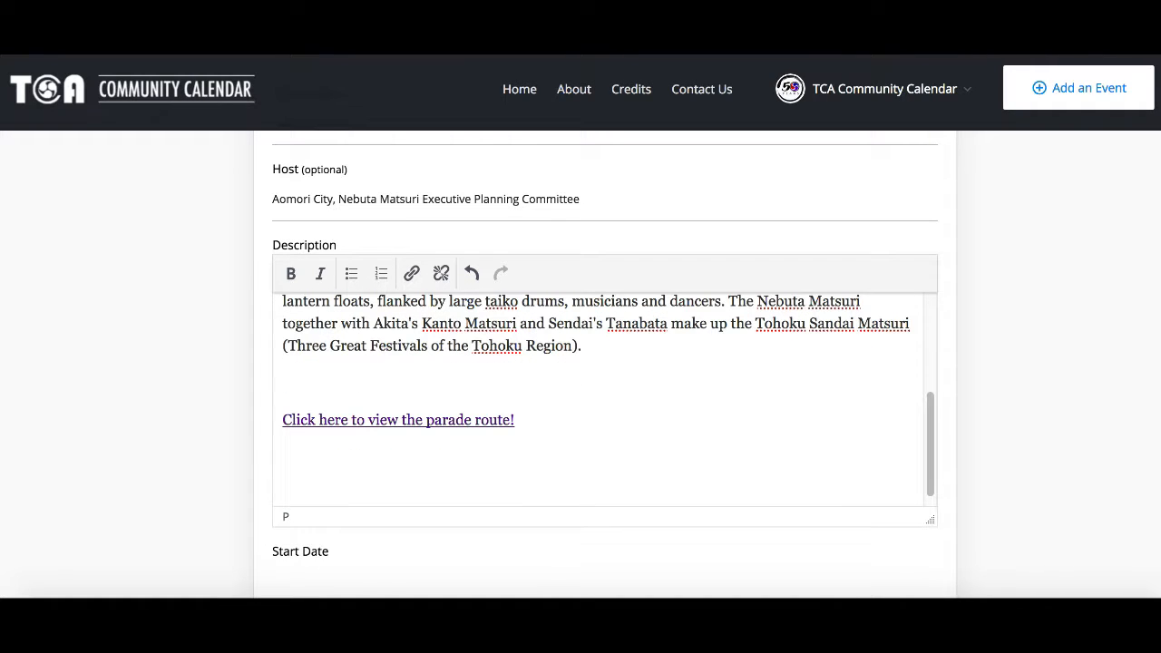
type("Offici")
type("al Website")
type(" (Japanese only")
type(", nihongo")
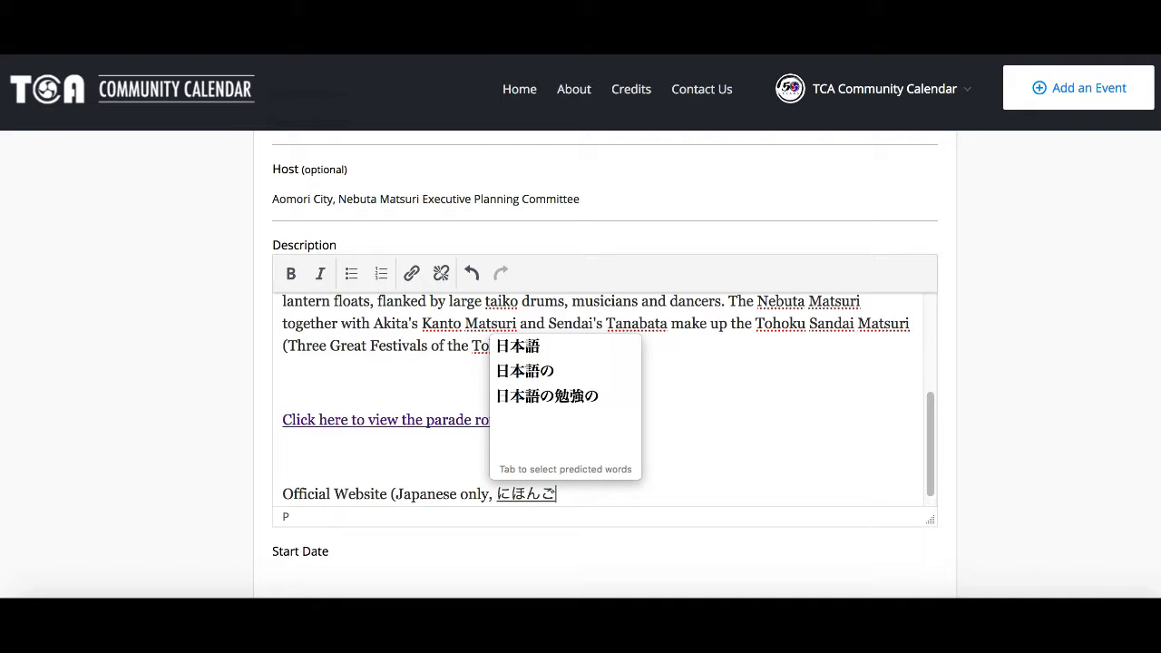
key("space")
key("Return")
type(")")
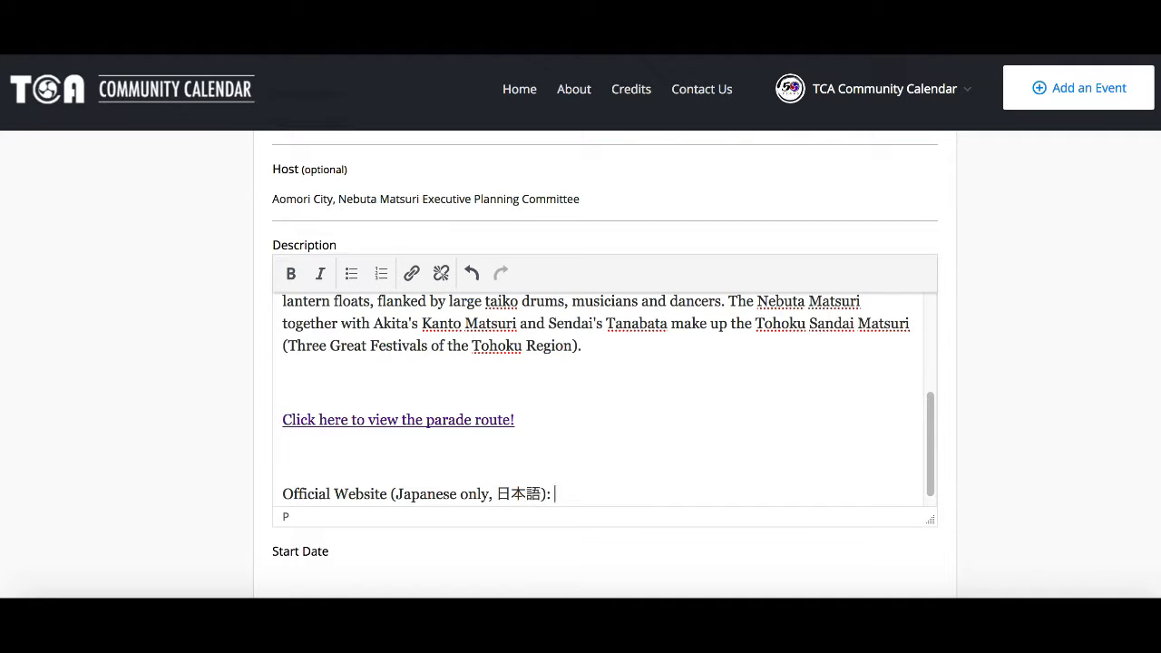
type(":")
type("http://www.nebuta.or.jp/")
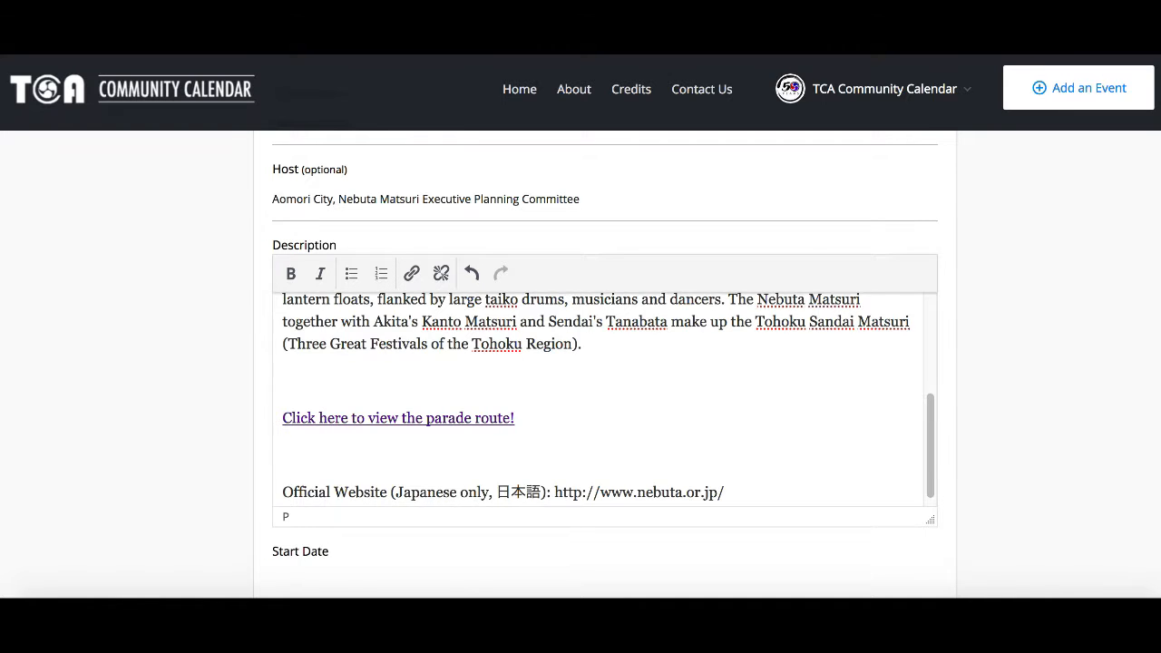
left_click(554, 492, "shift")
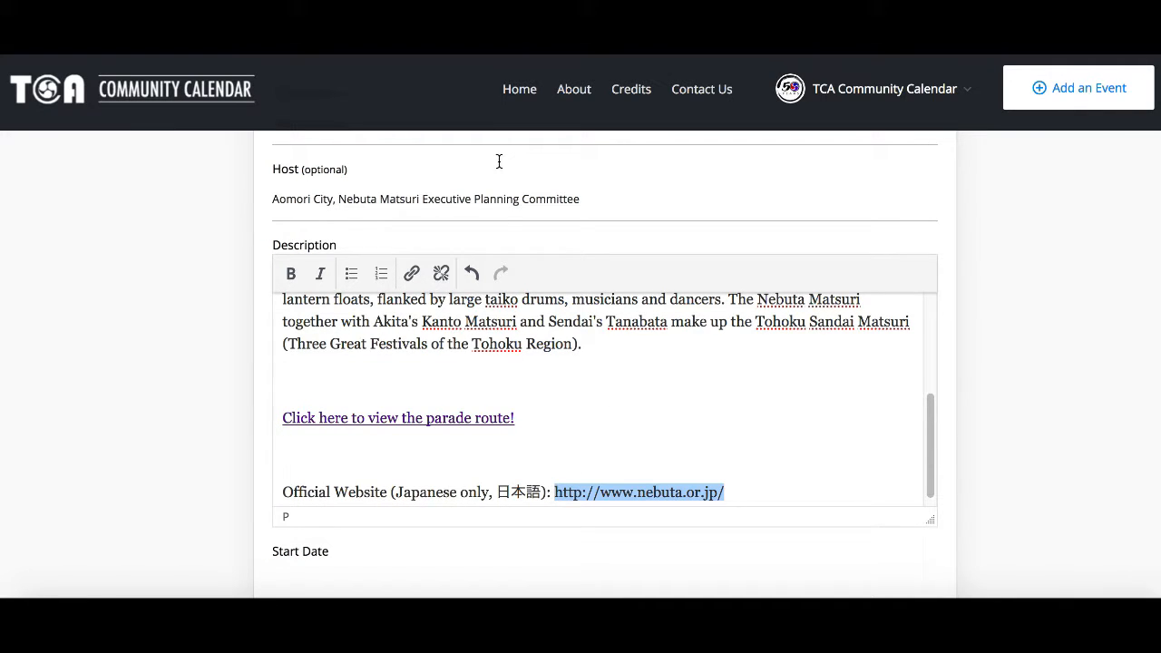
left_click(411, 273)
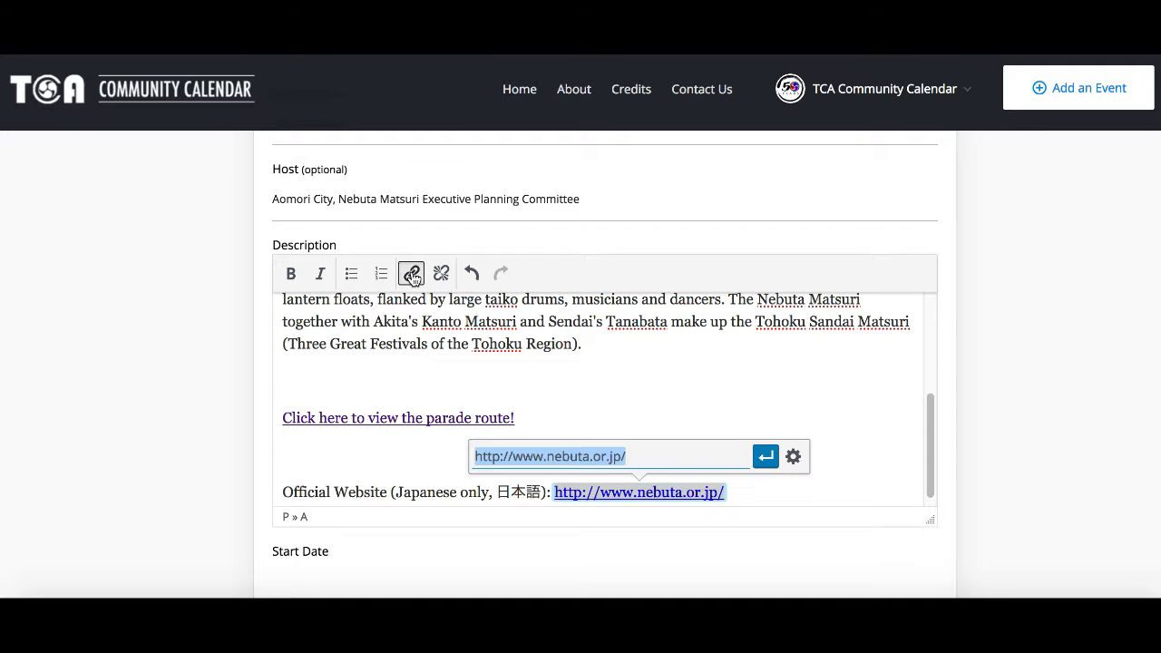
key("Return")
key("Right")
key("Right")
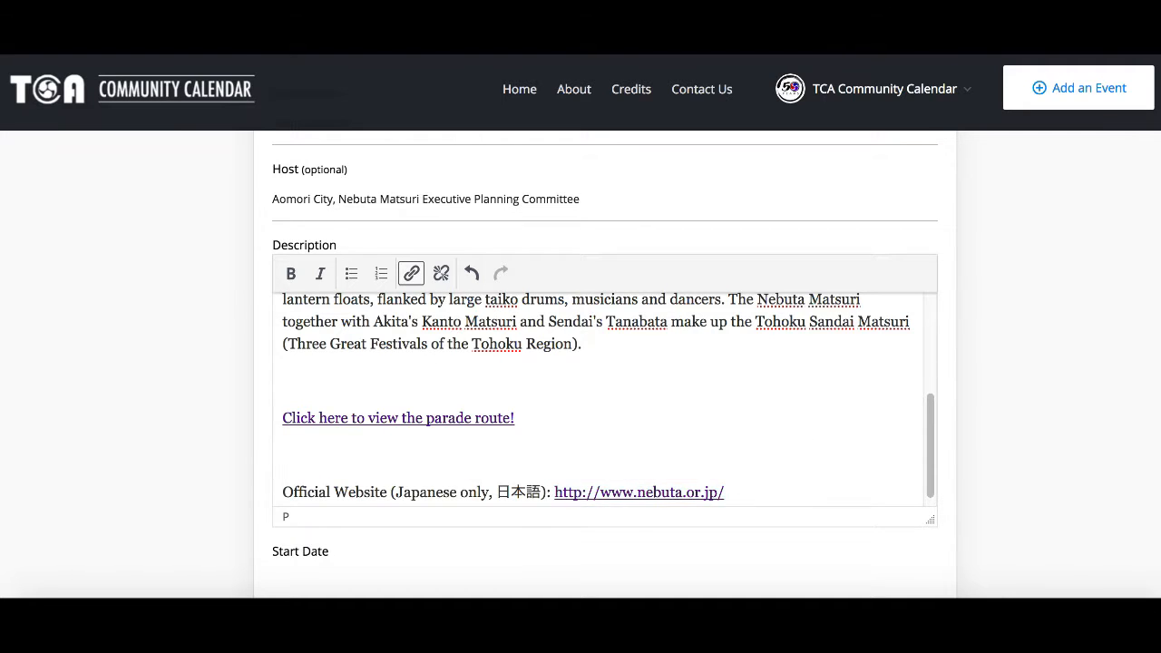
Step: Add a final line reading "For more information, visit: japan-guide.com"
key("Return")
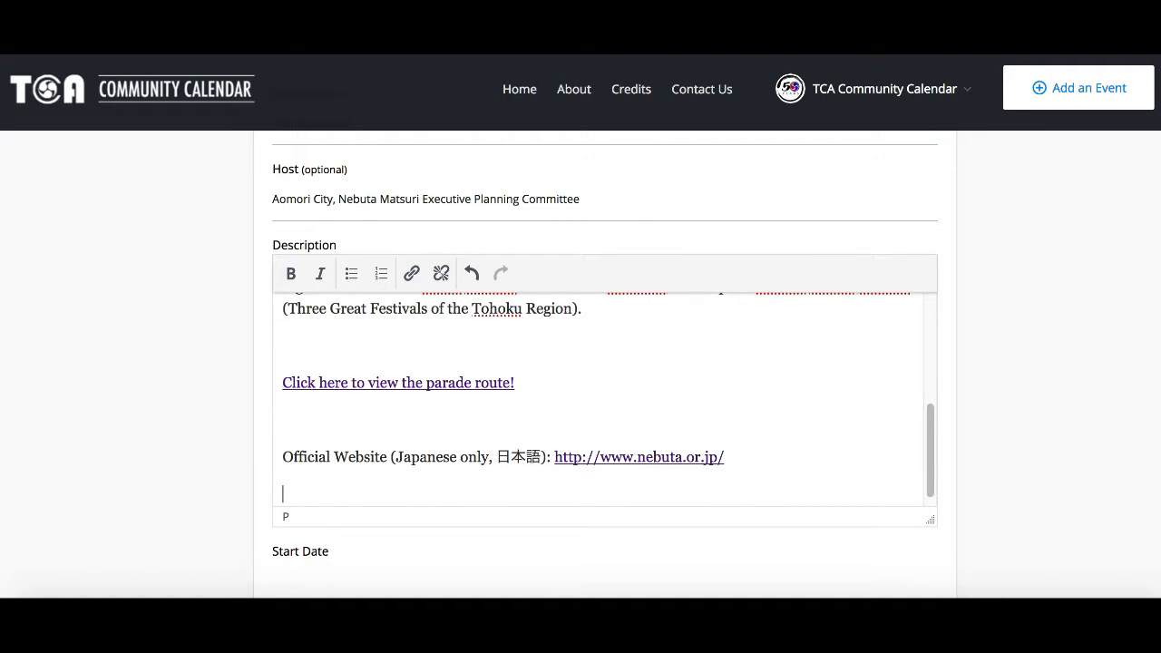
type("For more information, visit ")
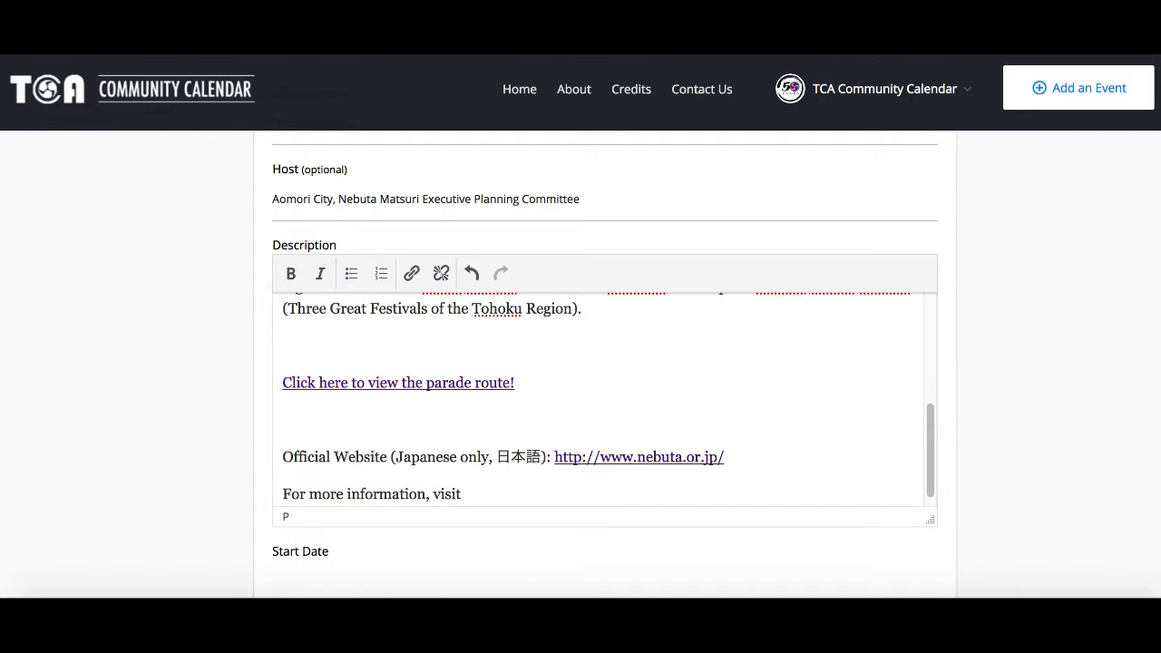
type("japan-guide.com")
left_click(463, 495, "shift")
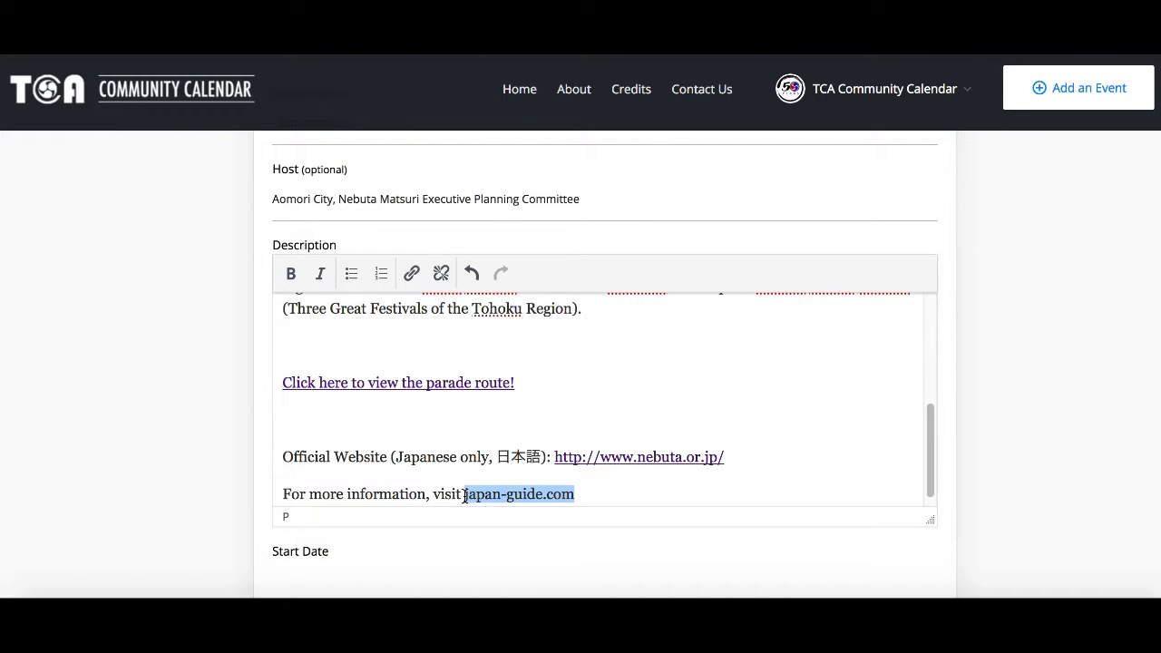
key("Left")
key("Left")
type(":")
key("super+shift+Right")
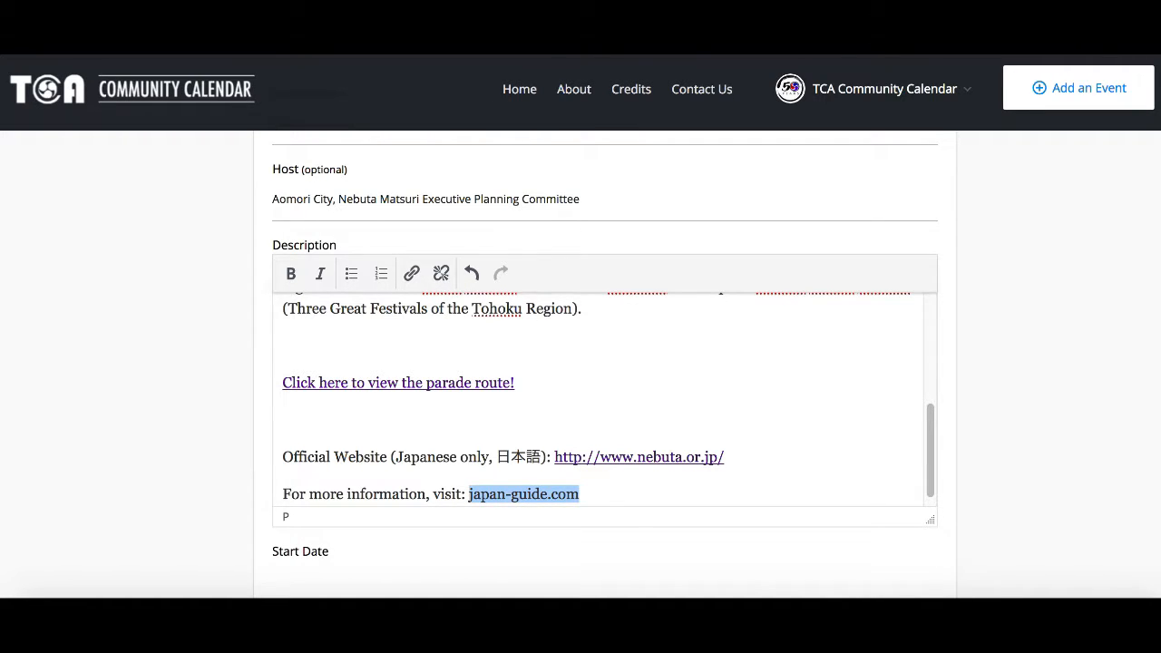
Step: Link the final "japan-guide.com" to the pasted page address and remove the empty line after it
left_click(411, 273)
type("https://www.japan-guide.com/e/e3755.html")
key("Return")
key("Right")
key("Return")
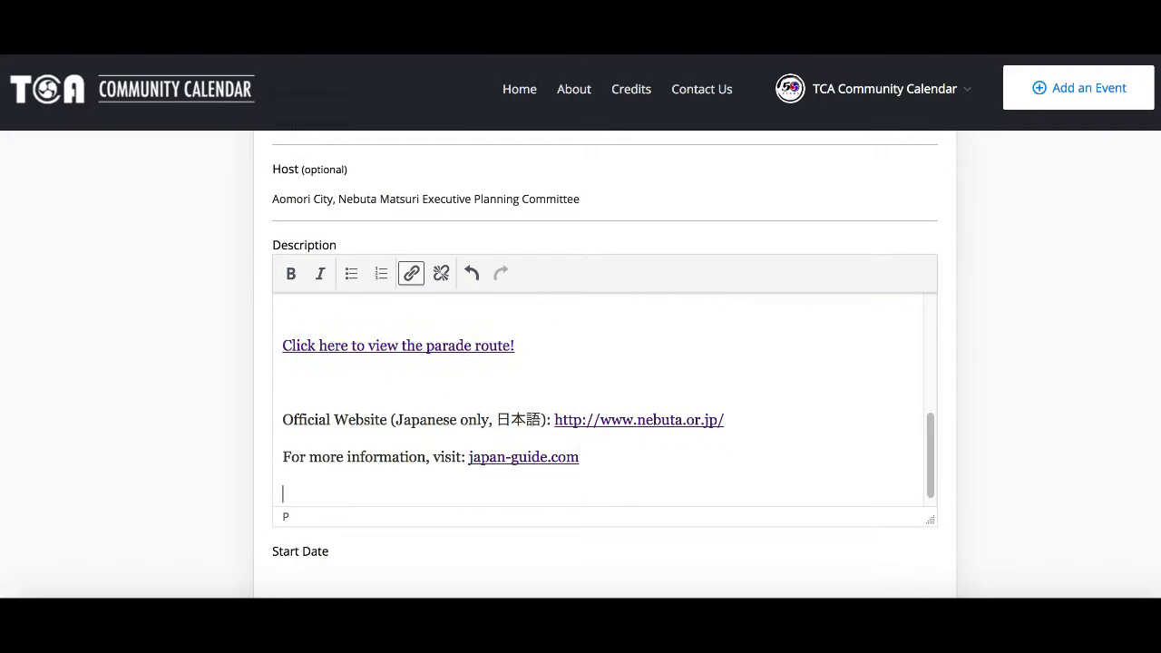
key("BackSpace")
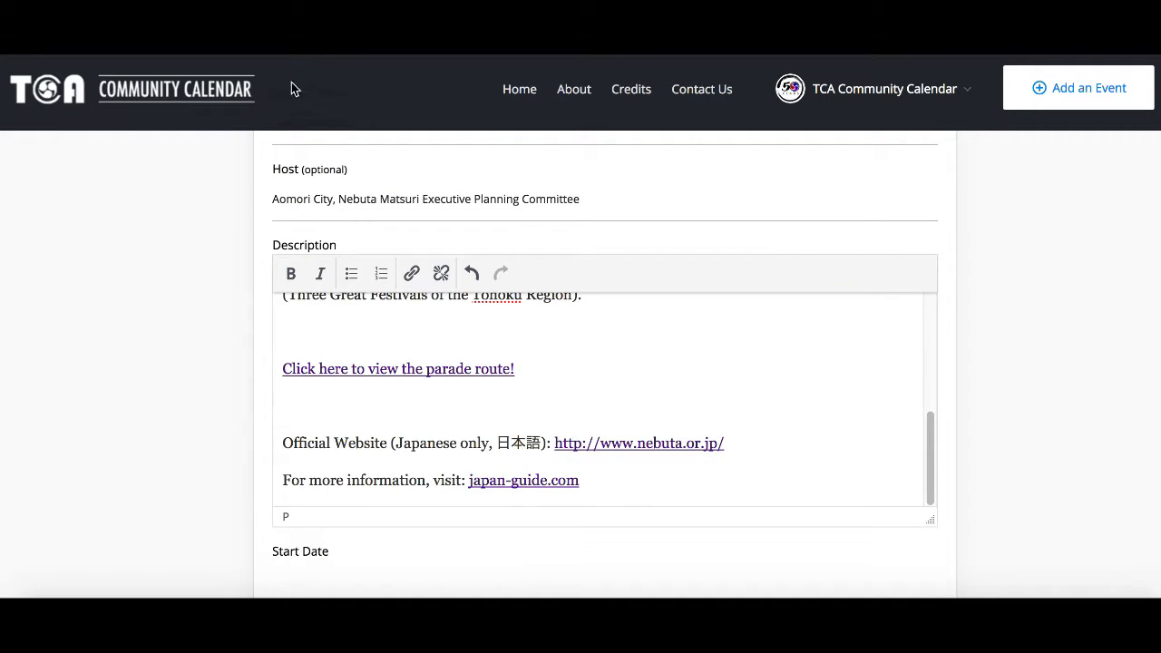
scroll(1155, 206, "down", 5)
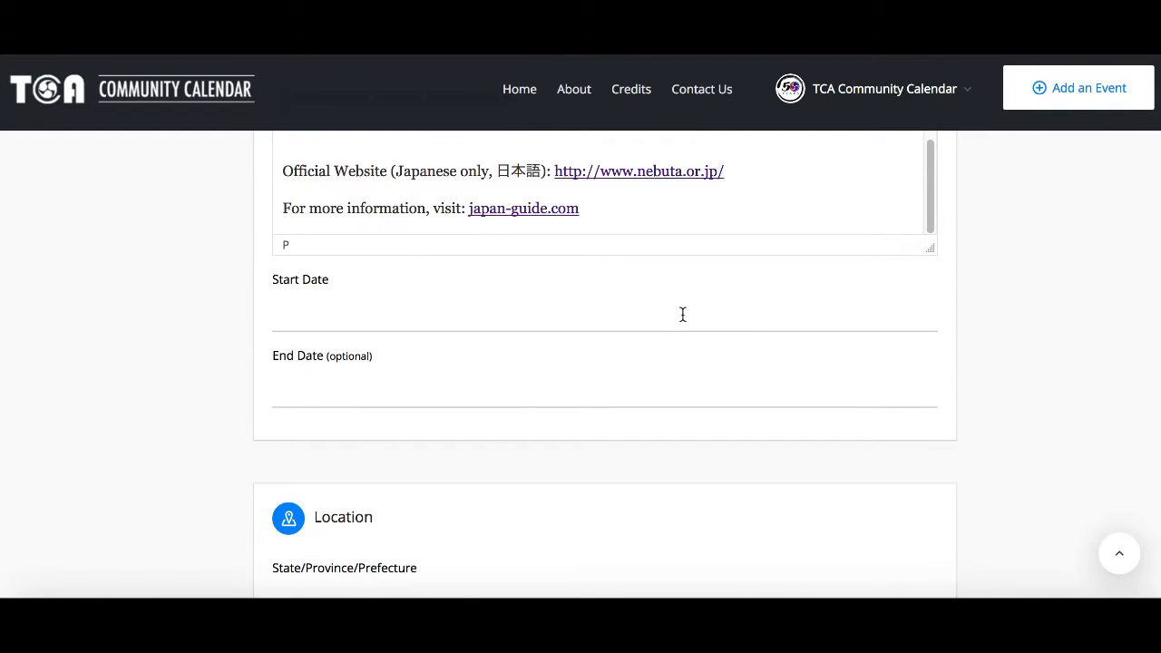
Step: Set the event's start date to 02 August 2018 in the date picker
left_click(682, 314)
left_click(478, 361)
left_click(481, 362)
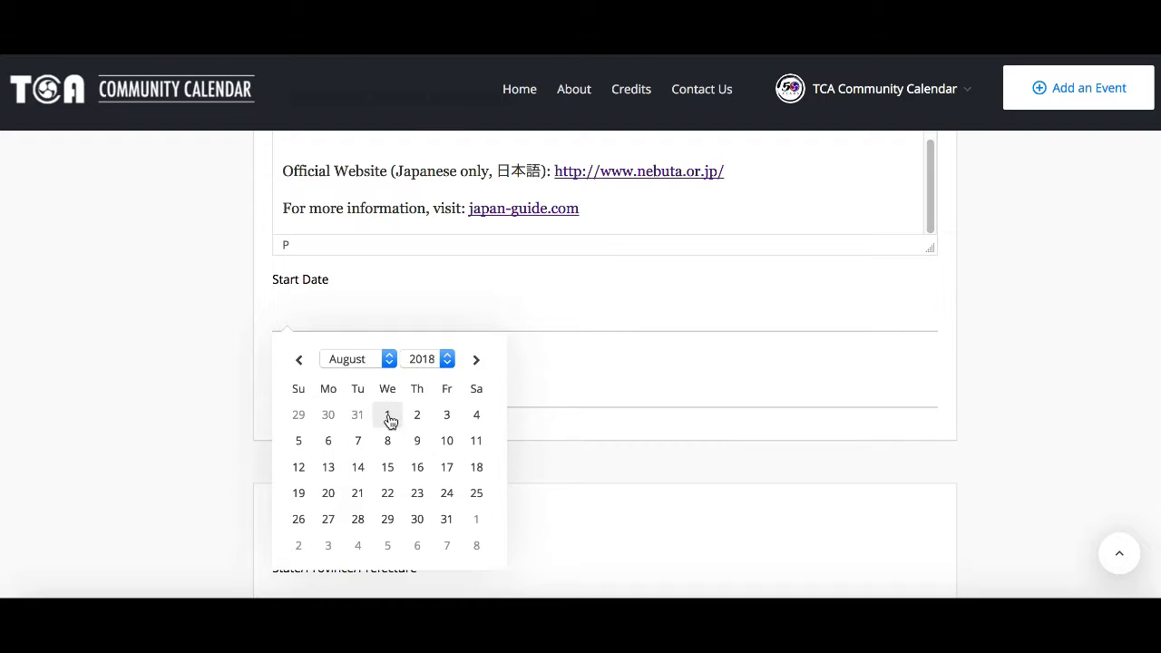
left_click(416, 415)
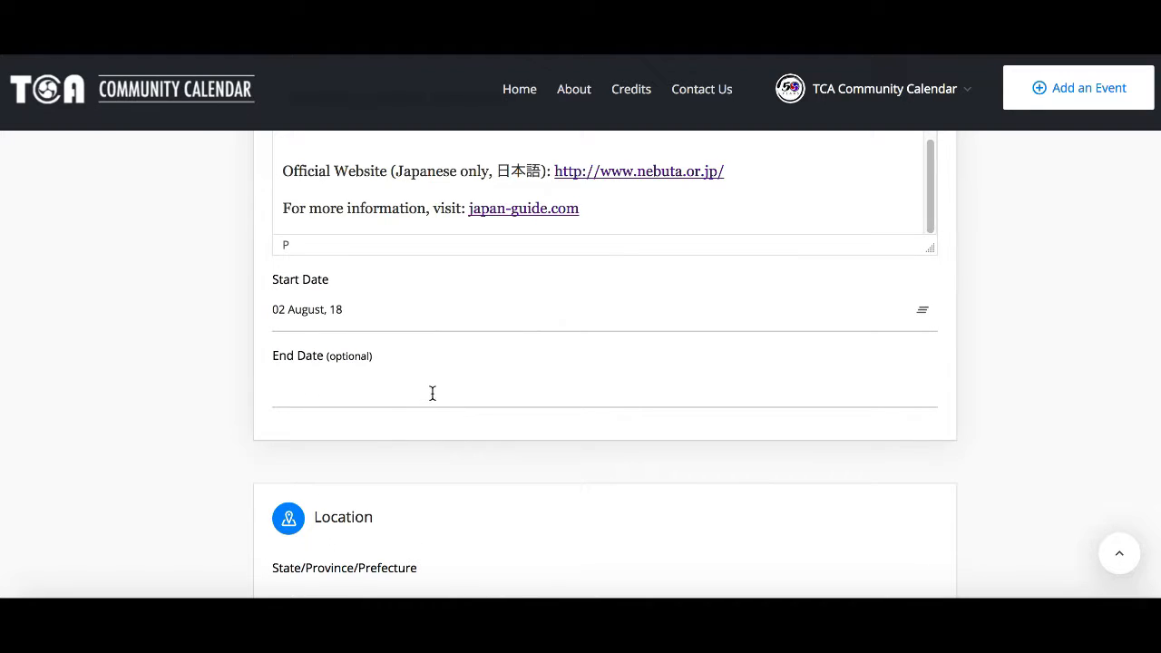
Step: Set the end date to 07 August 2018 in its date picker
left_click(432, 393)
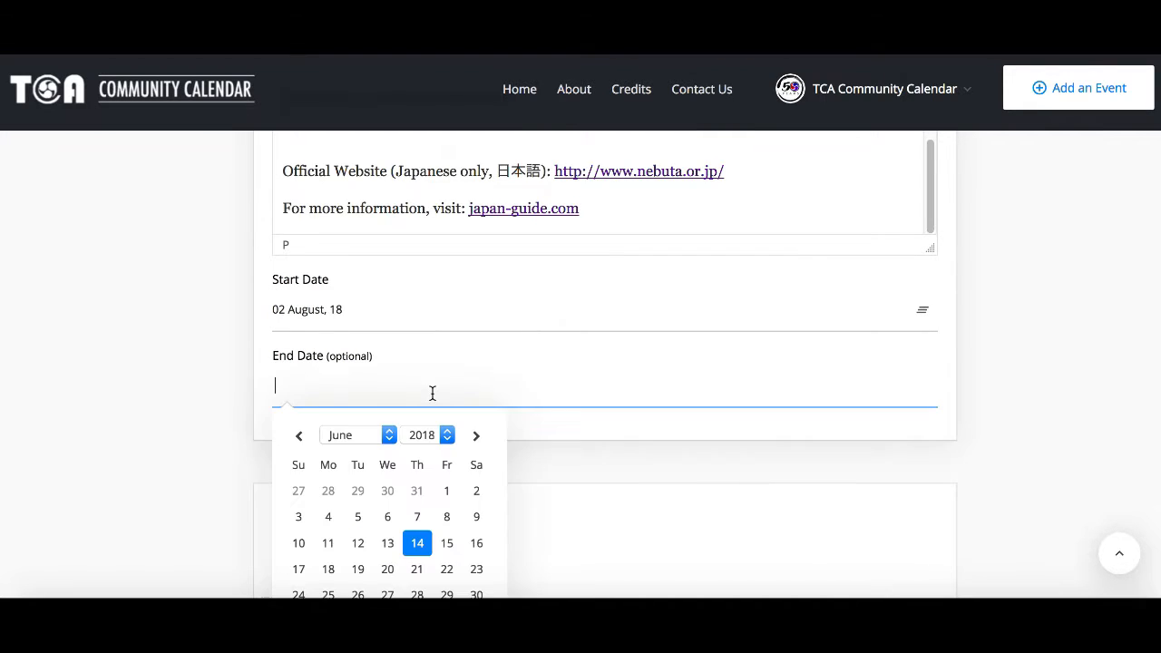
left_click(478, 438)
left_click(478, 438)
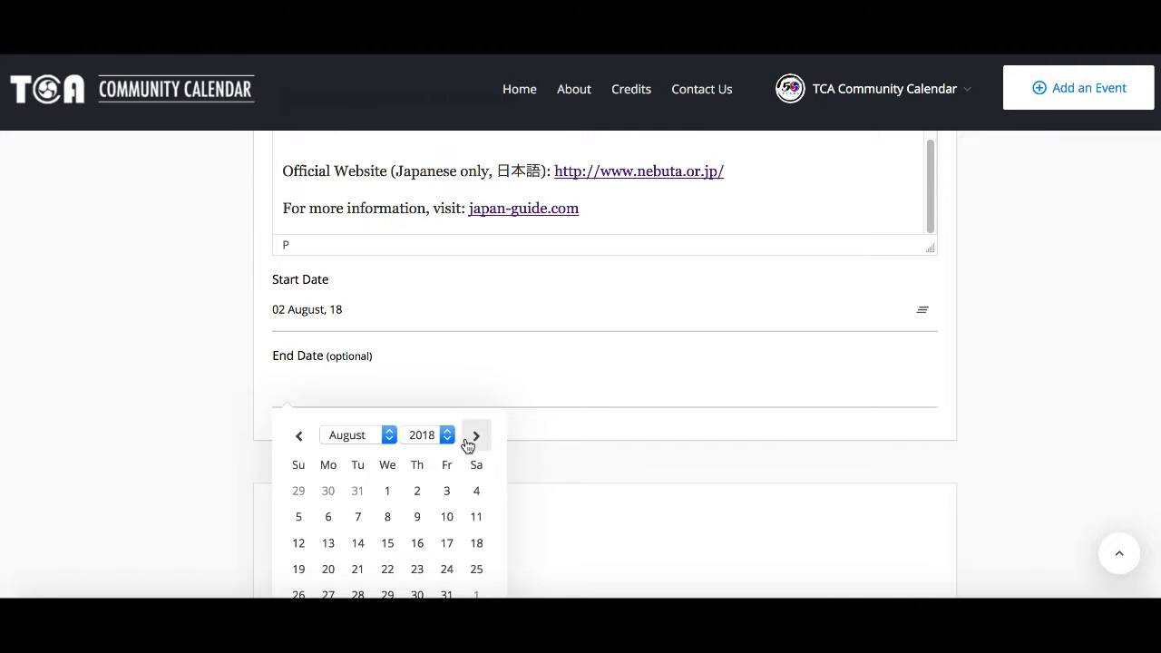
left_click(353, 524)
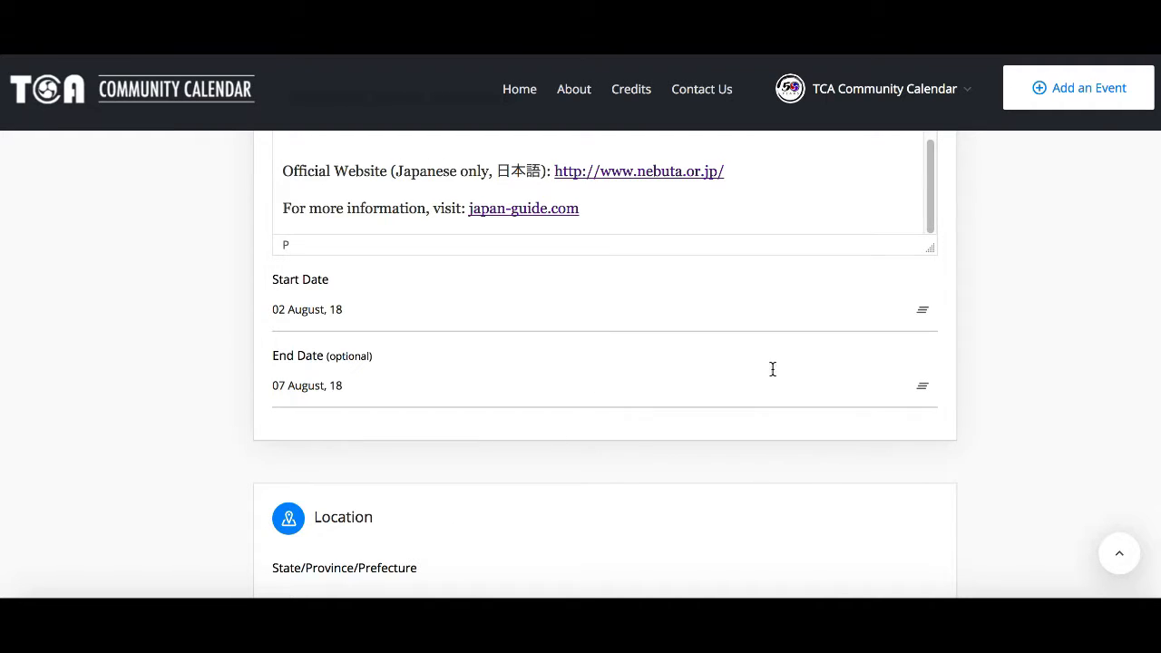
Step: Change the end date to 06 August 2018, then reopen its calendar and reselect a day
left_click(920, 393)
left_click(368, 401)
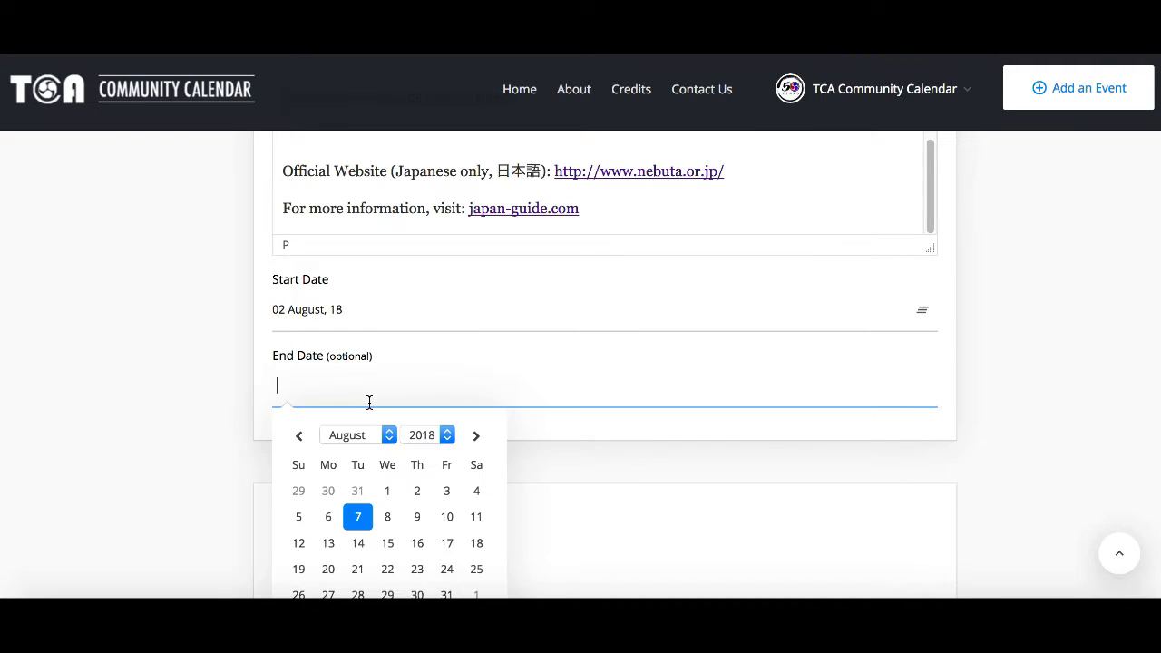
left_click(328, 514)
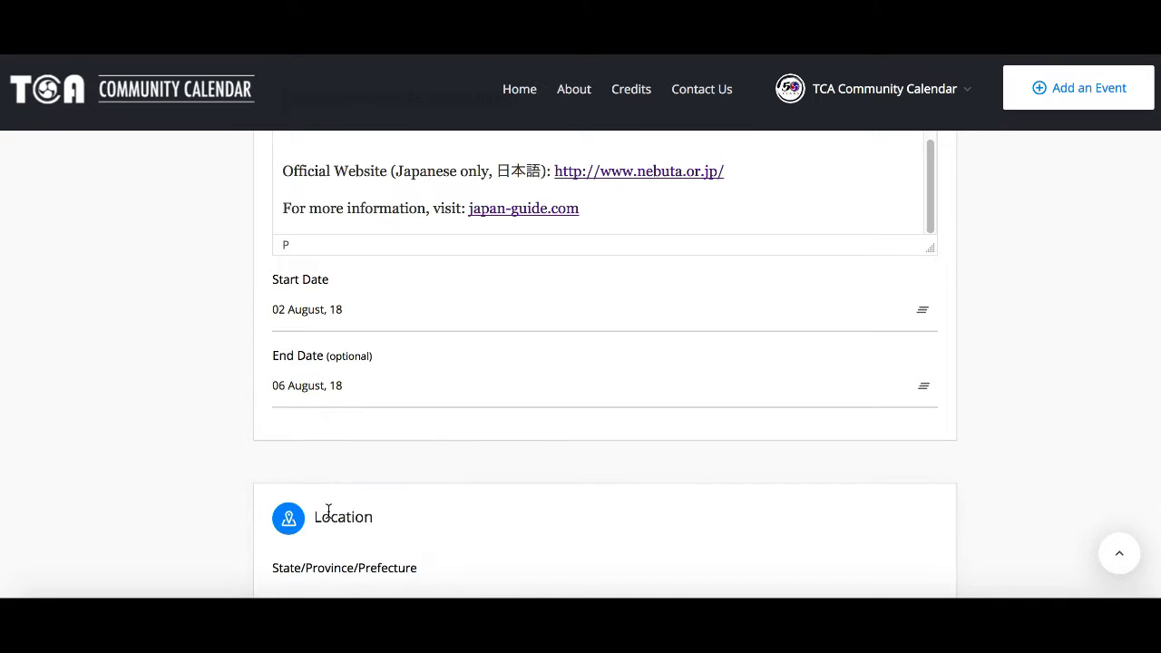
left_click(330, 390)
left_click(360, 514)
Step: Enter Aomori as the event's state/province/prefecture
scroll(214, 397, "down", 5)
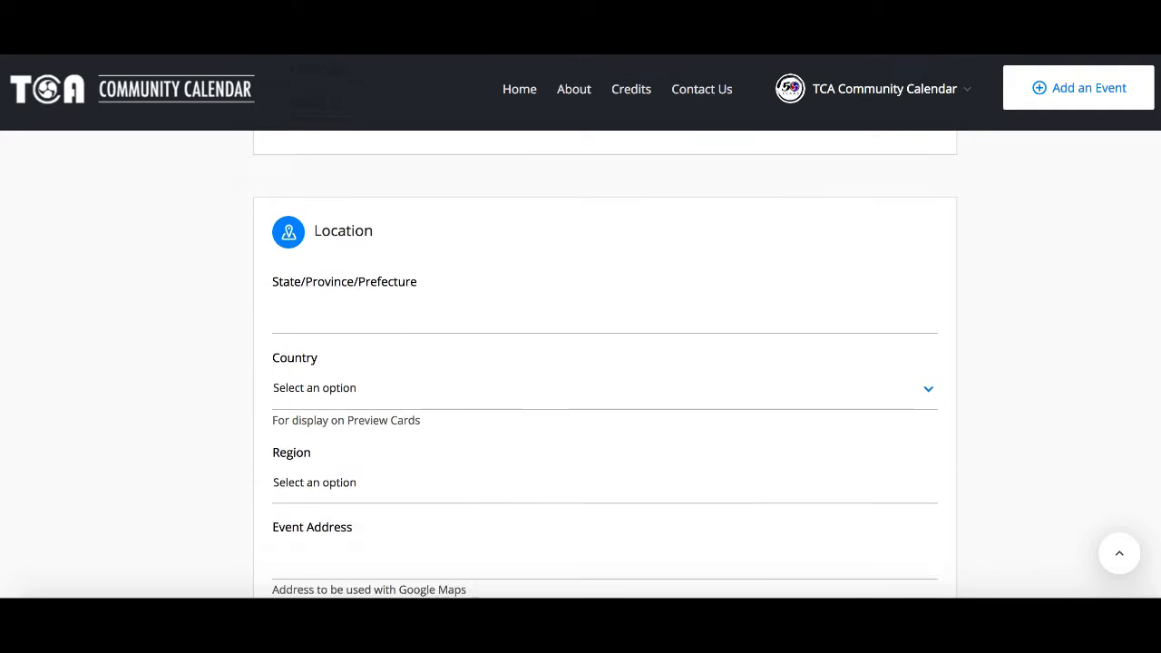
scroll(248, 358, "down", 2)
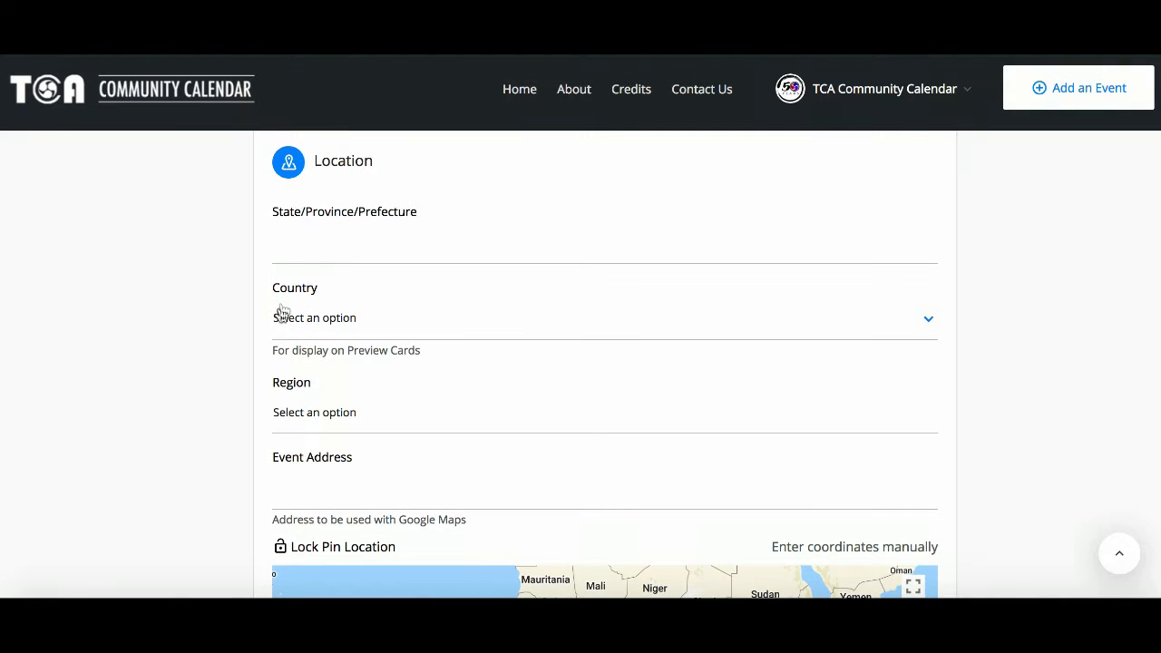
left_click(298, 250)
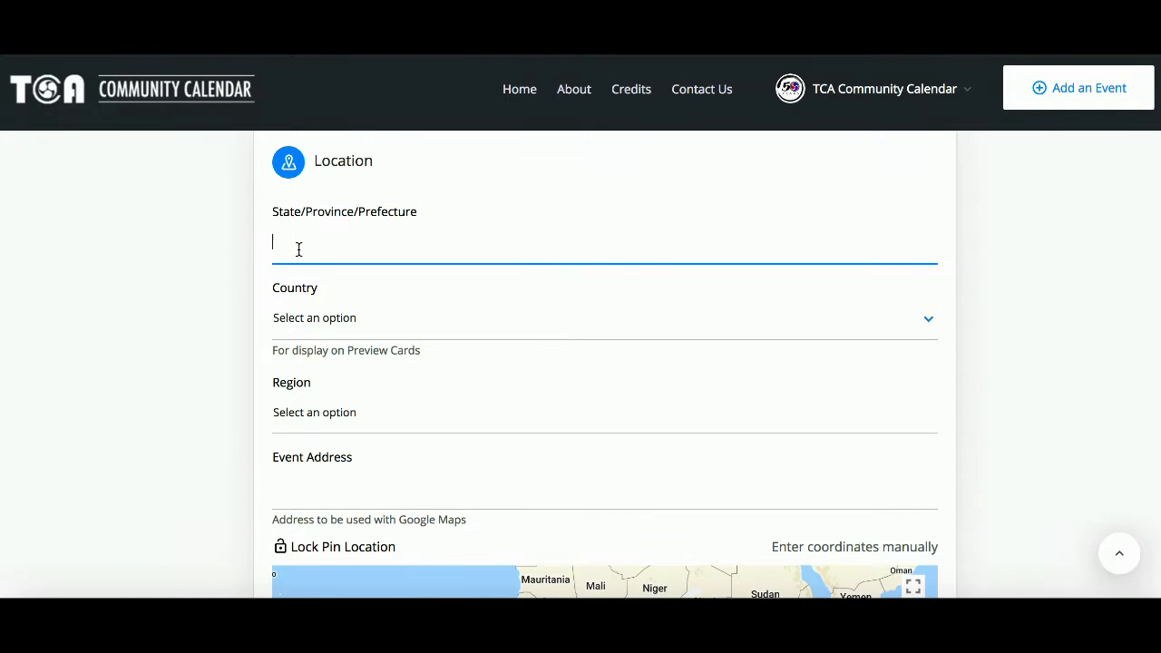
type("Aomori")
Step: Set the country to Japan
left_click(323, 325)
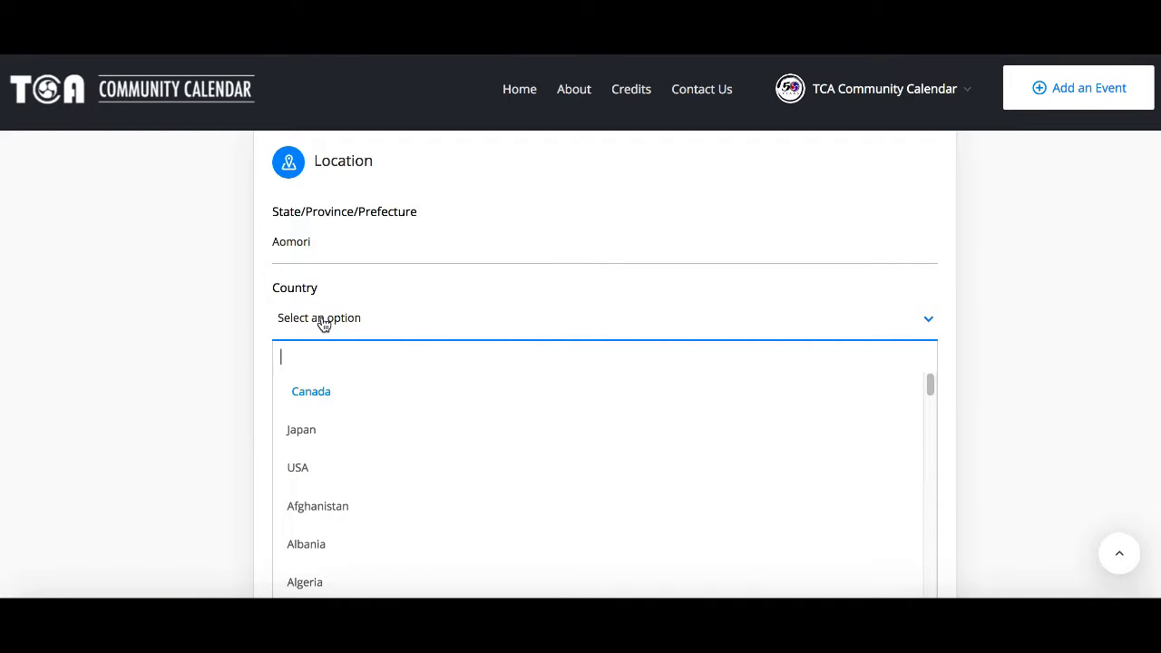
type("japan")
left_click(324, 396)
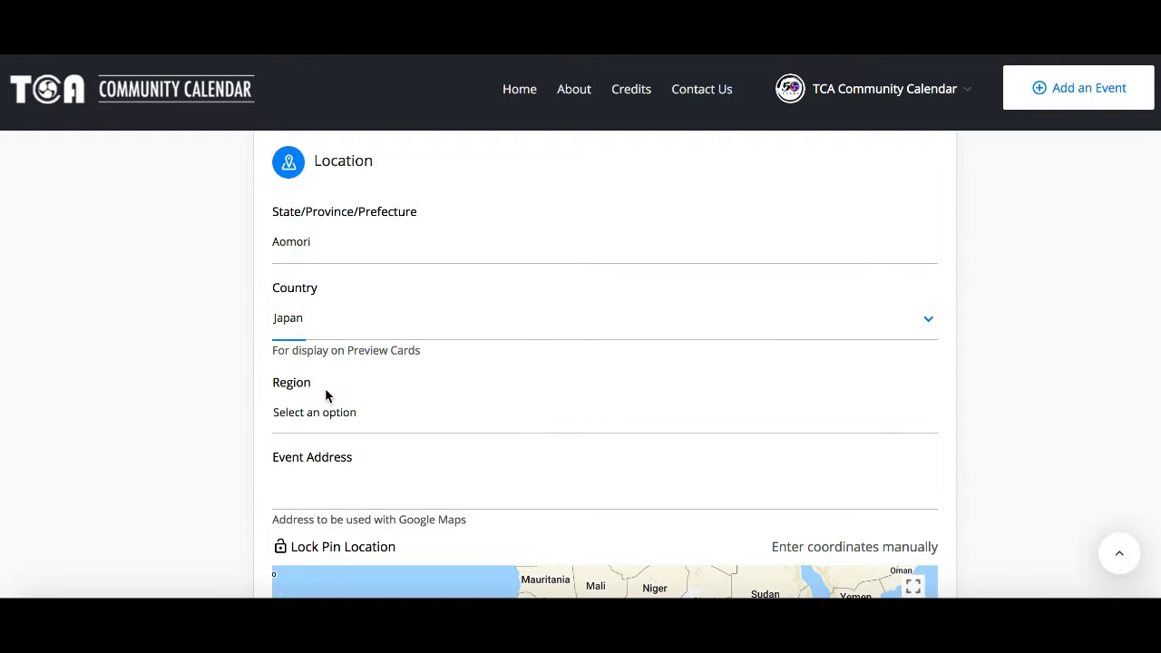
Step: Set the region to East Asia
left_click(328, 409)
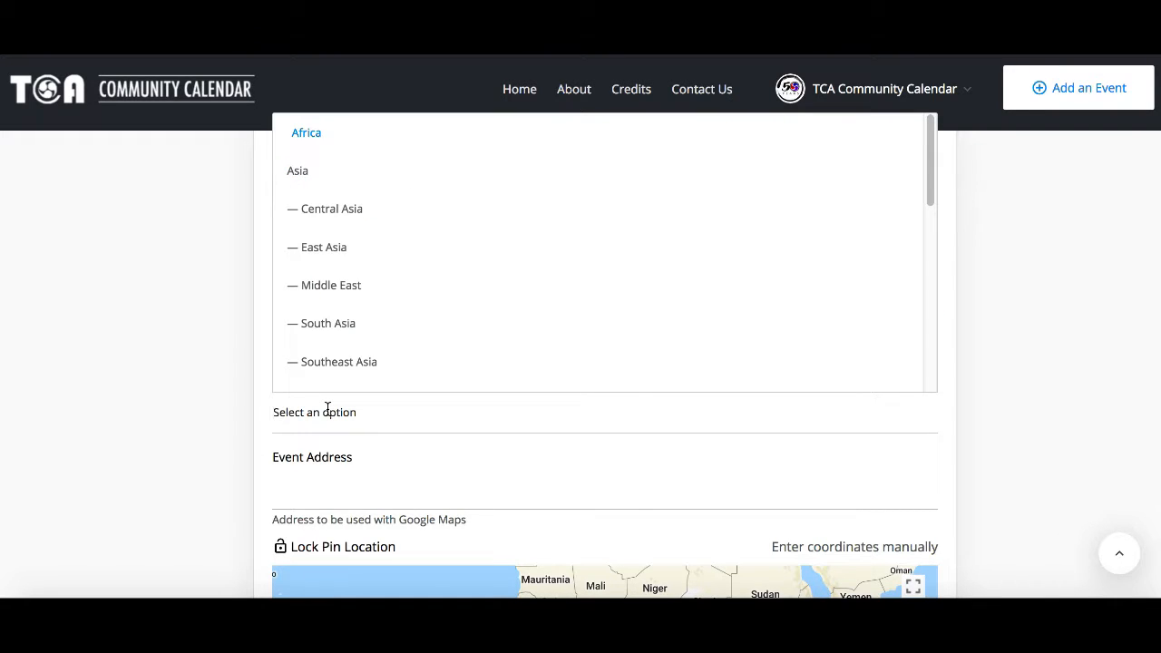
type("east")
left_click(335, 259)
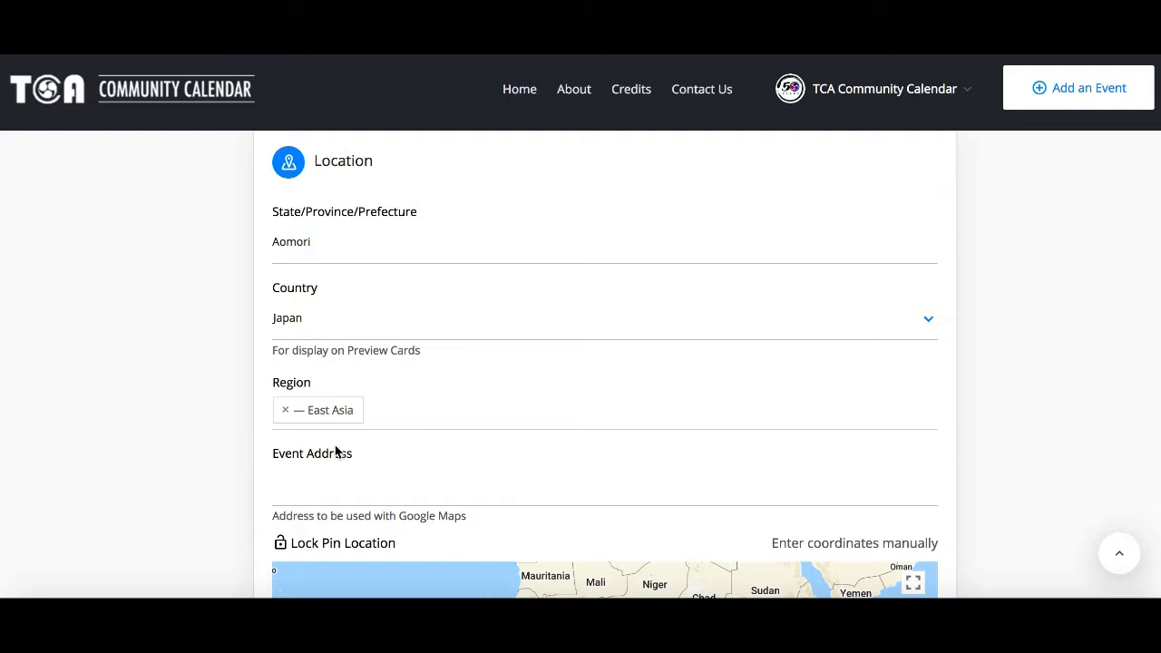
Step: Paste the event address and choose the first suggested address from the list
left_click(334, 487)
scroll(605, 363, "down", 3)
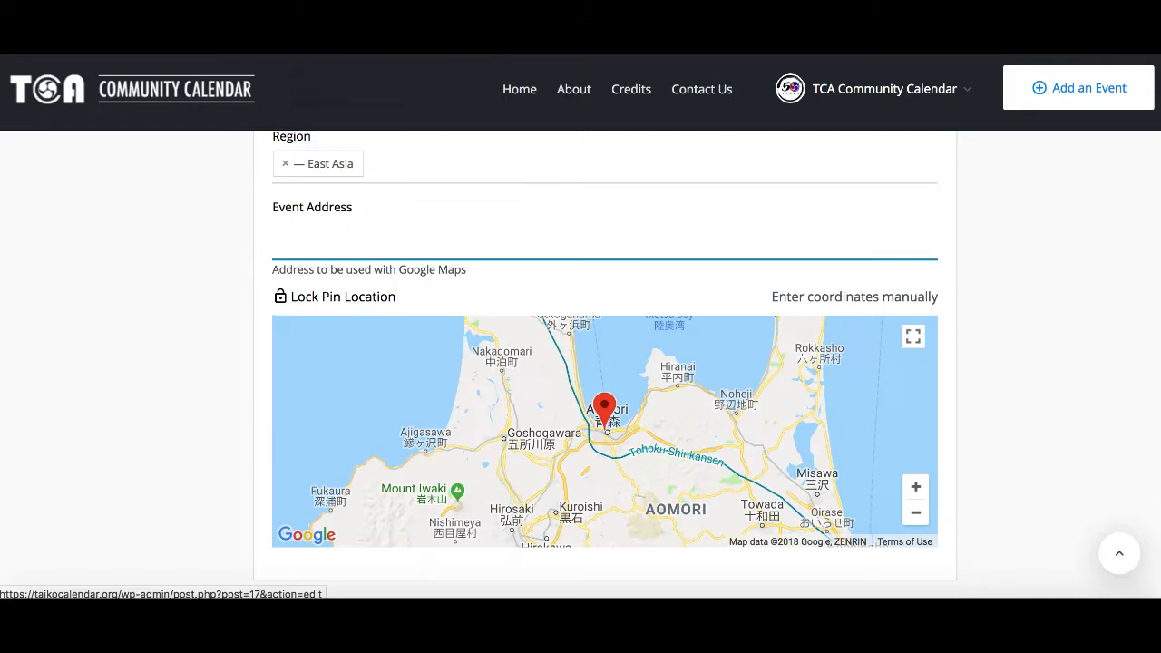
type("〒030-0861 青森県青森市長島１丁目１−1")
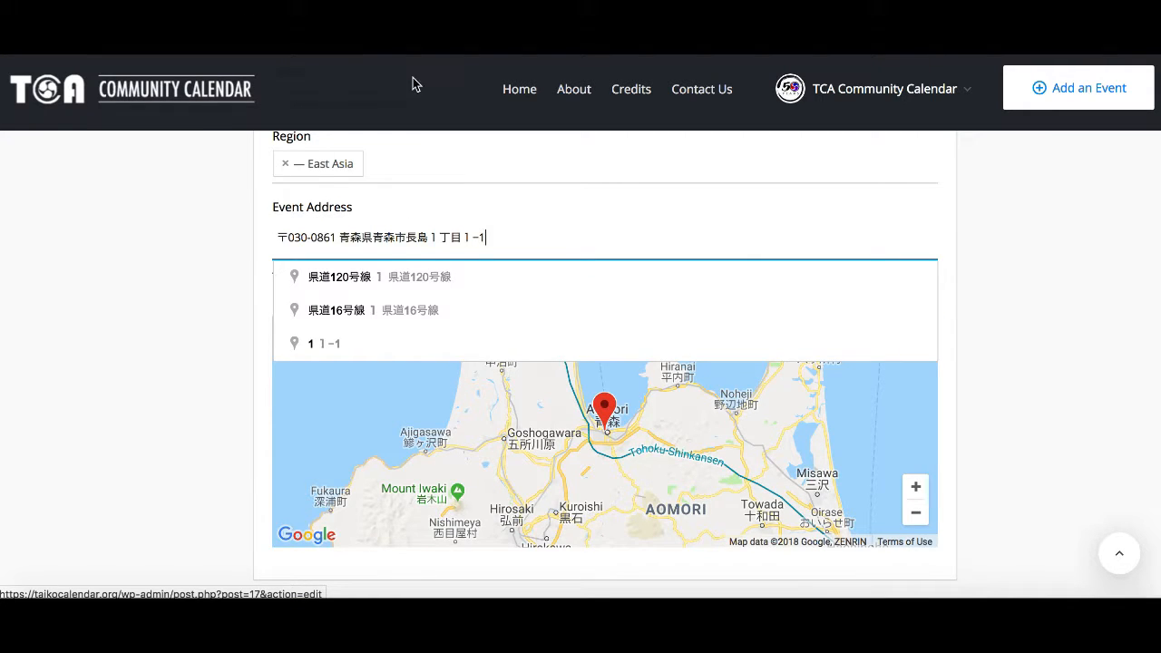
left_click(416, 274)
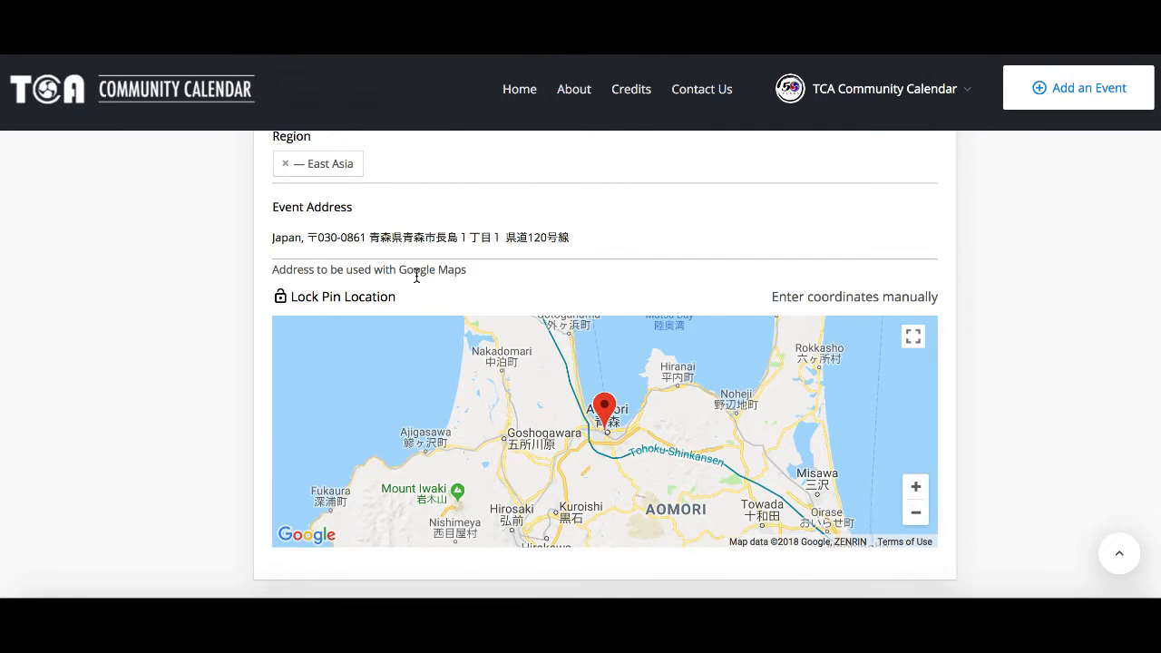
Step: Zoom the map in, pick the Japanese Prefecture Government Office as the event location, and lock the pin location
left_click(916, 488)
left_click(916, 488)
left_click(916, 488)
left_click(915, 488)
left_click(916, 488)
left_click(916, 487)
left_click(916, 487)
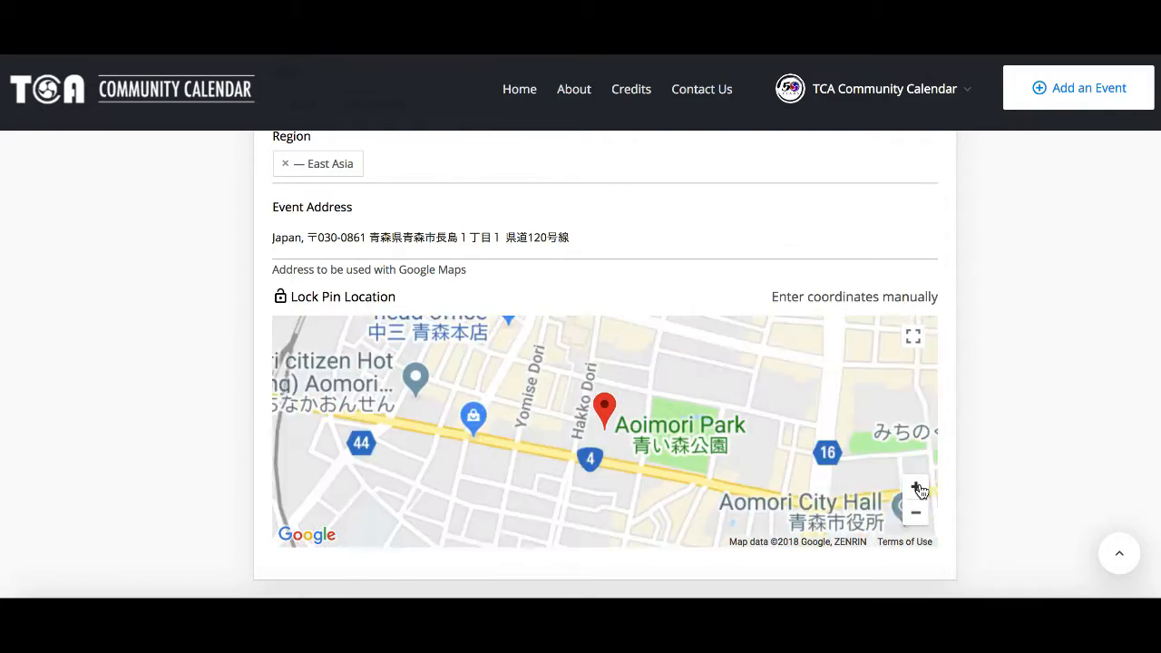
left_click(916, 488)
left_click(916, 488)
left_click(916, 487)
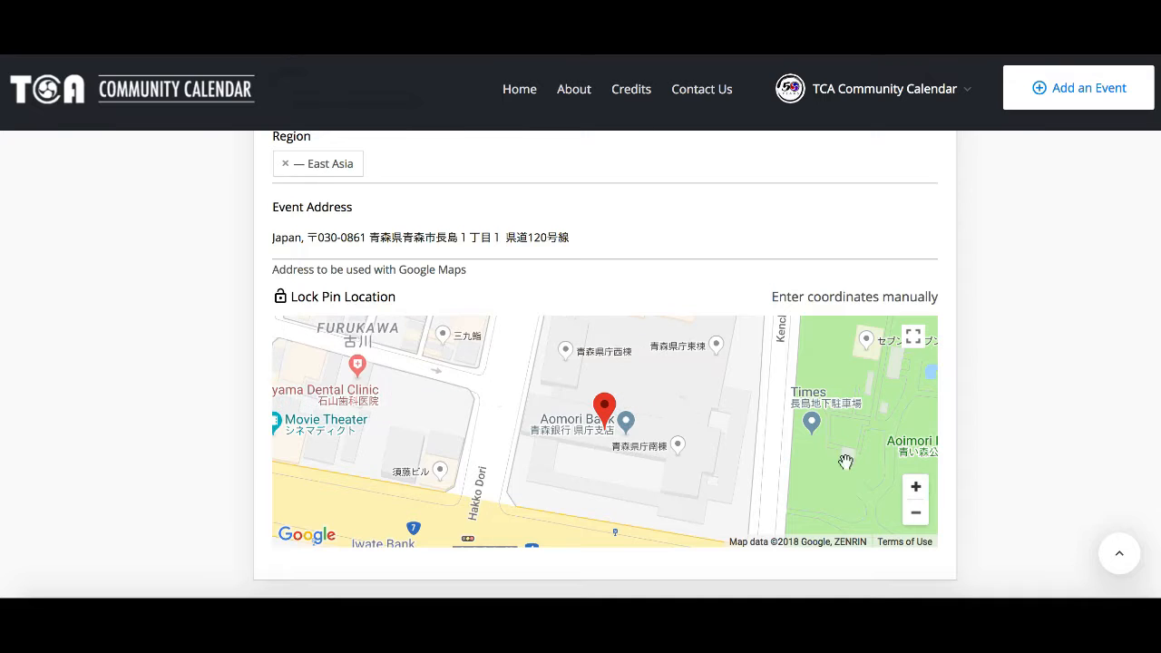
left_click_drag(647, 383, 652, 470)
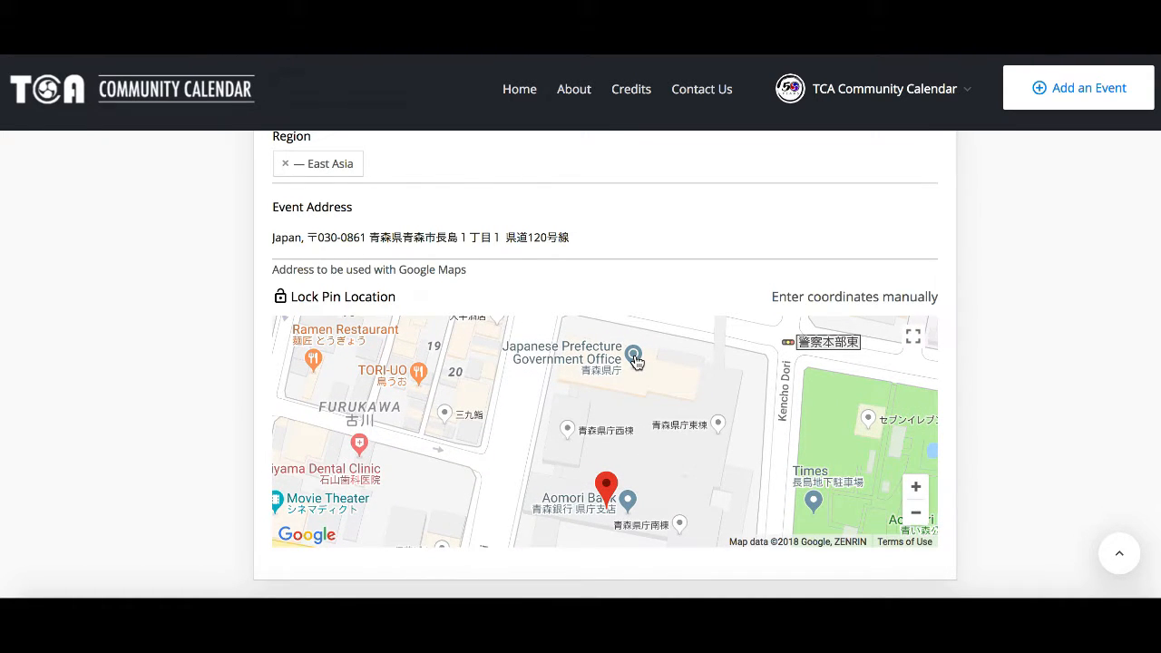
left_click(634, 356)
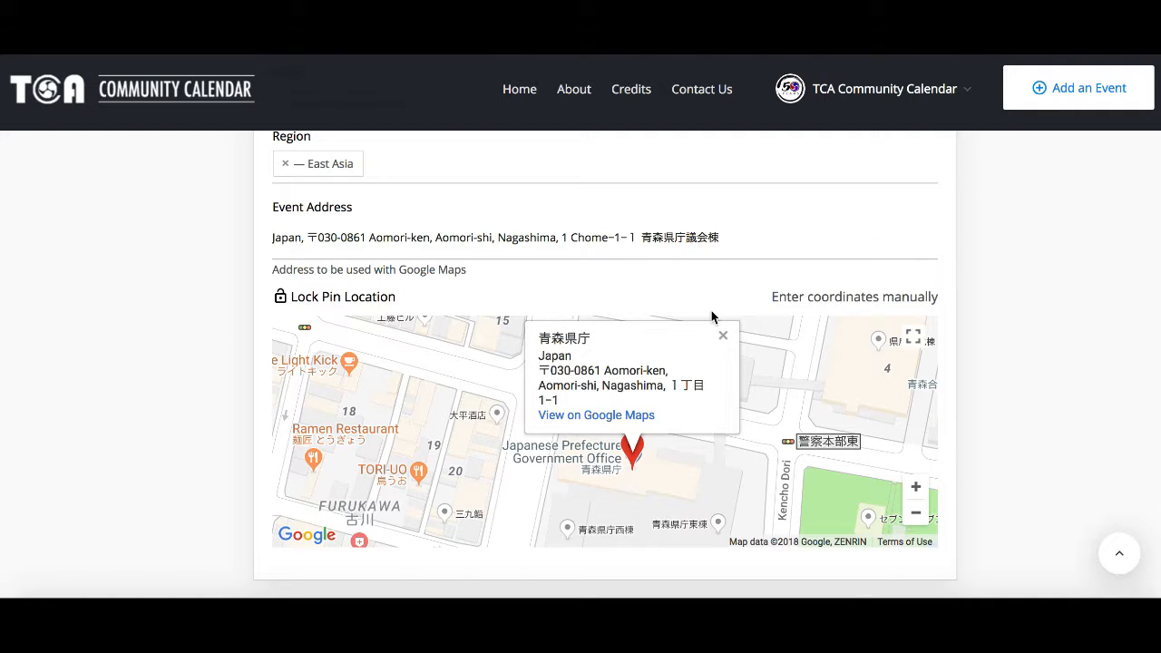
left_click(375, 299)
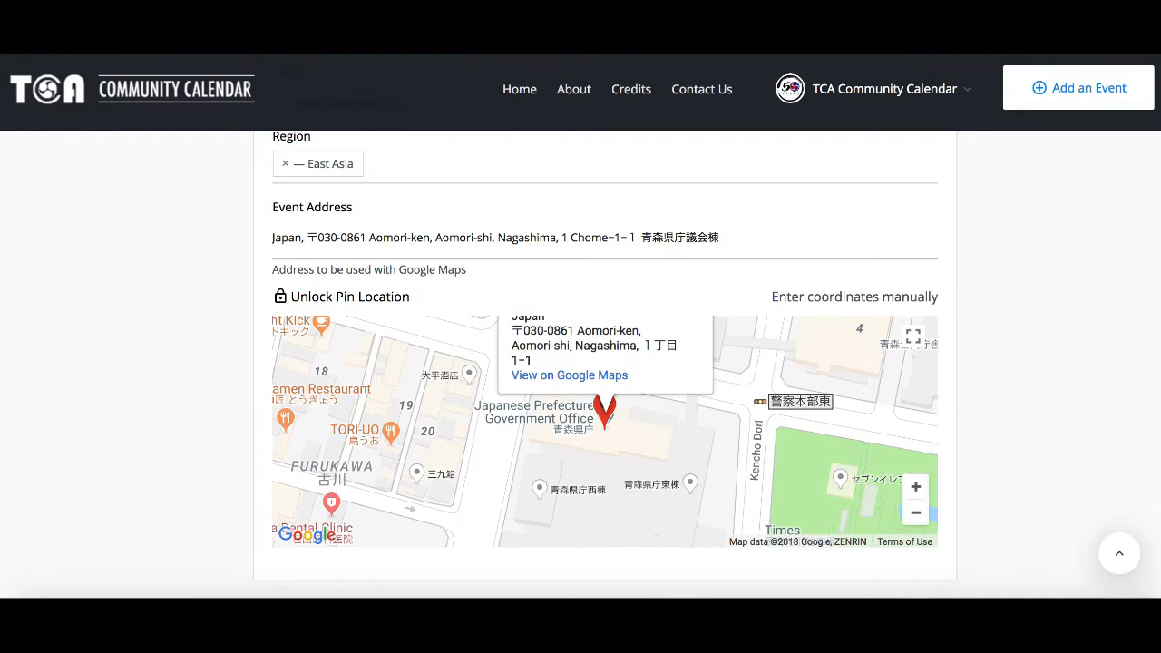
scroll(605, 363, "down", 5)
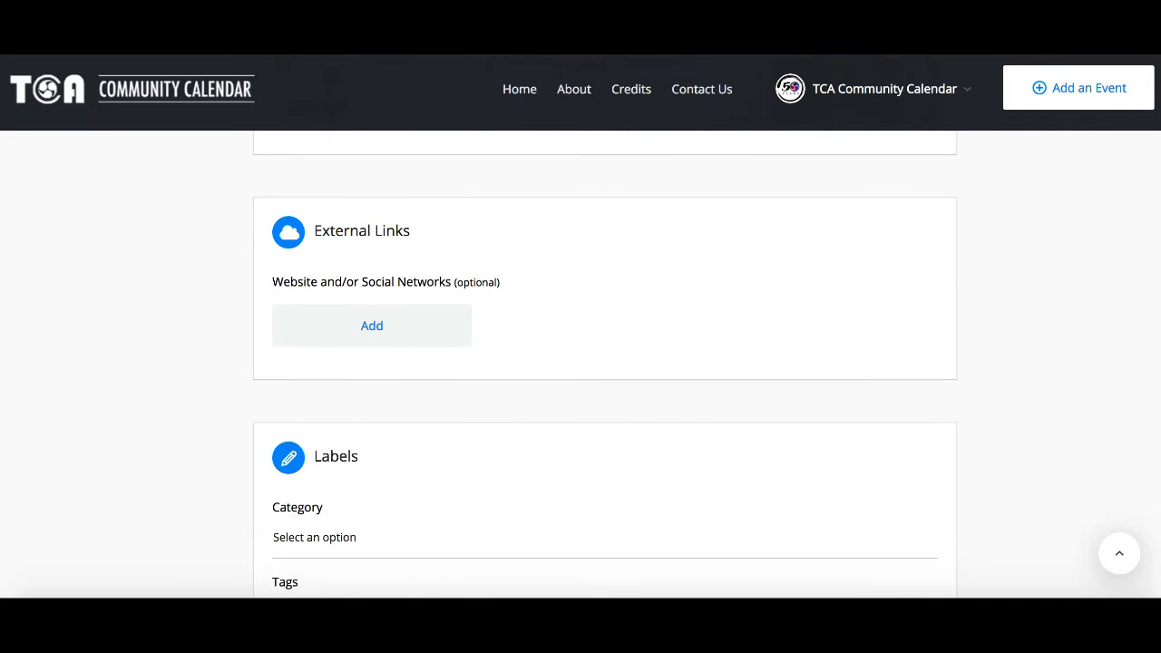
left_click(411, 330)
left_click(415, 329)
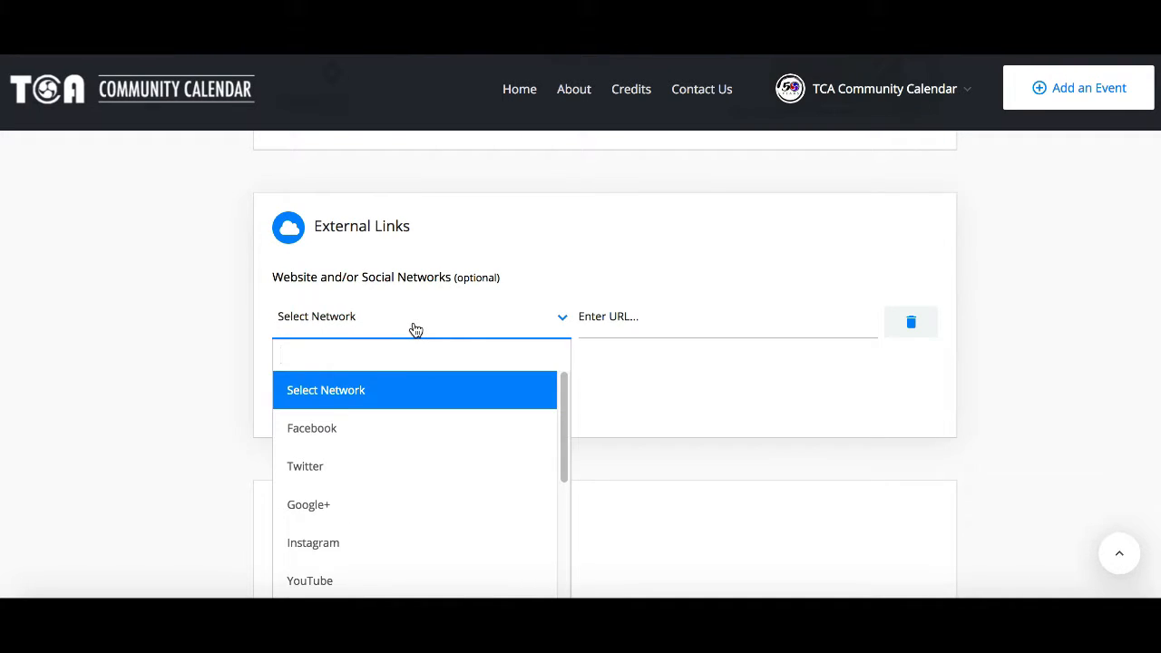
type("web")
left_click(407, 394)
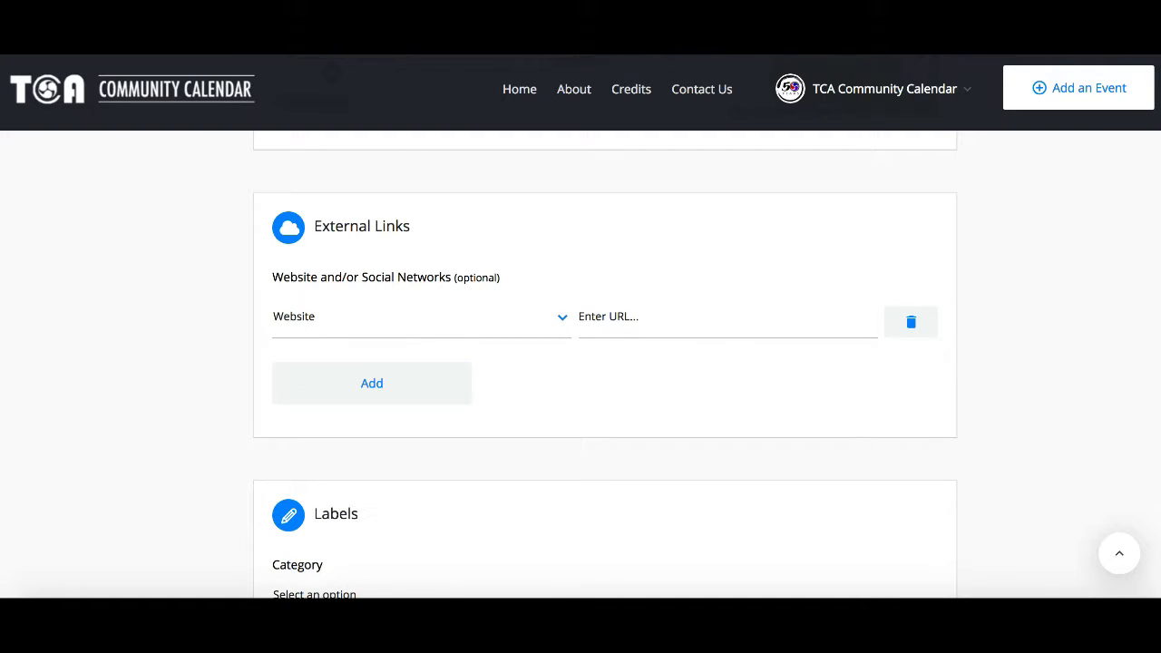
left_click(646, 327)
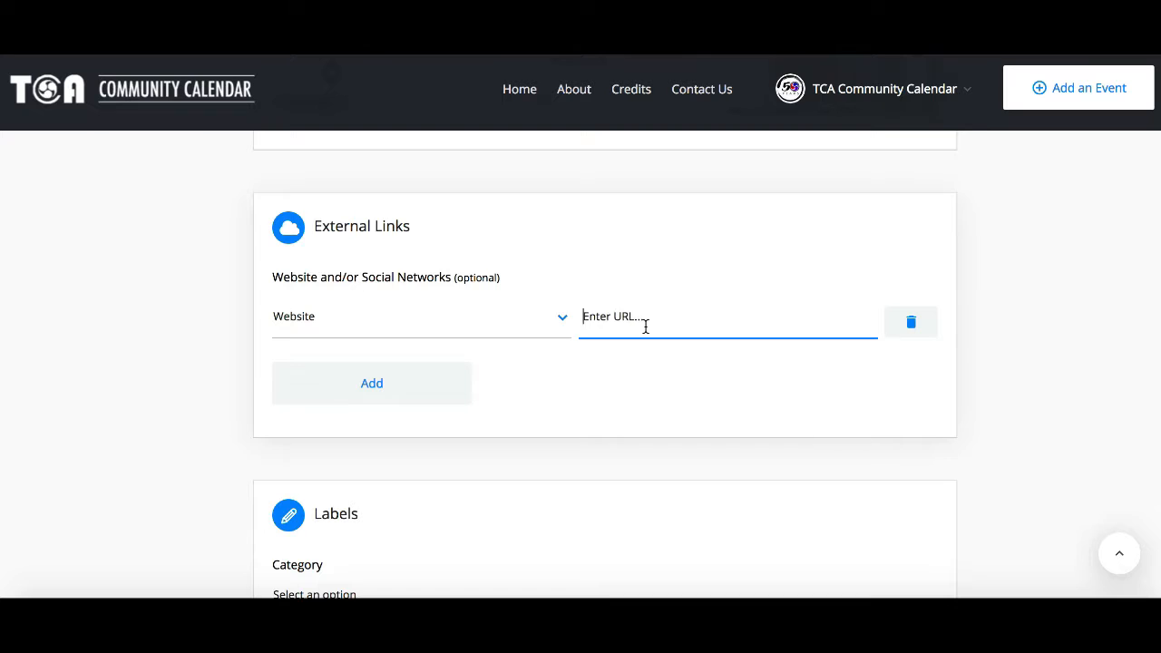
type("http://www.nebuta.or.jp/")
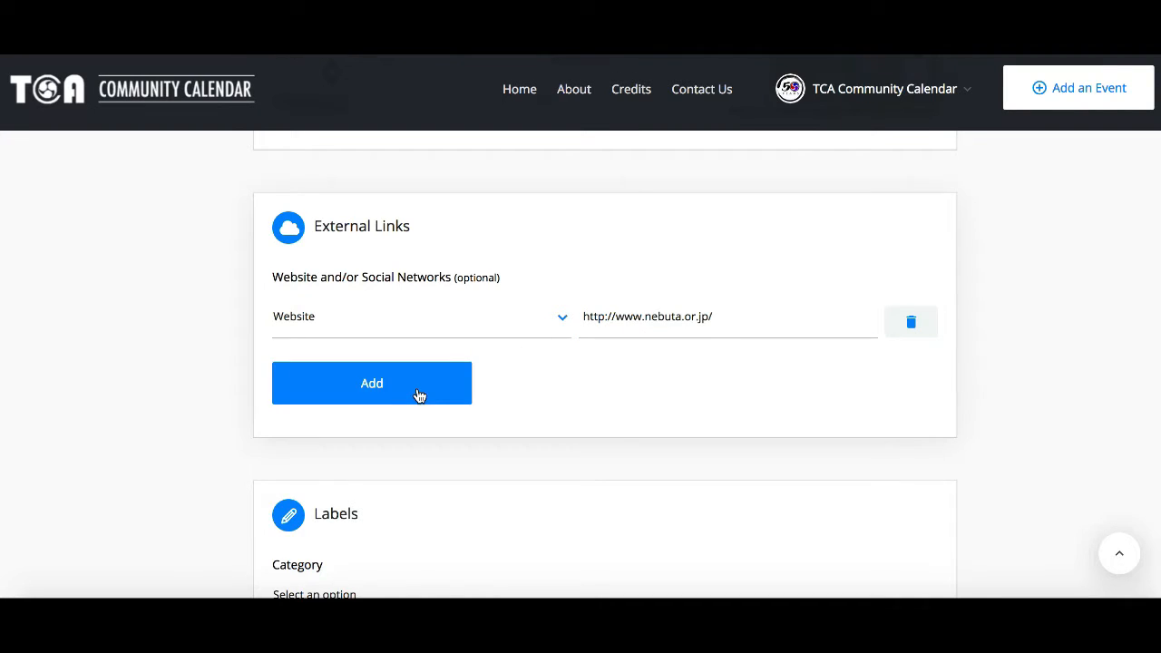
left_click(417, 394)
left_click(409, 392)
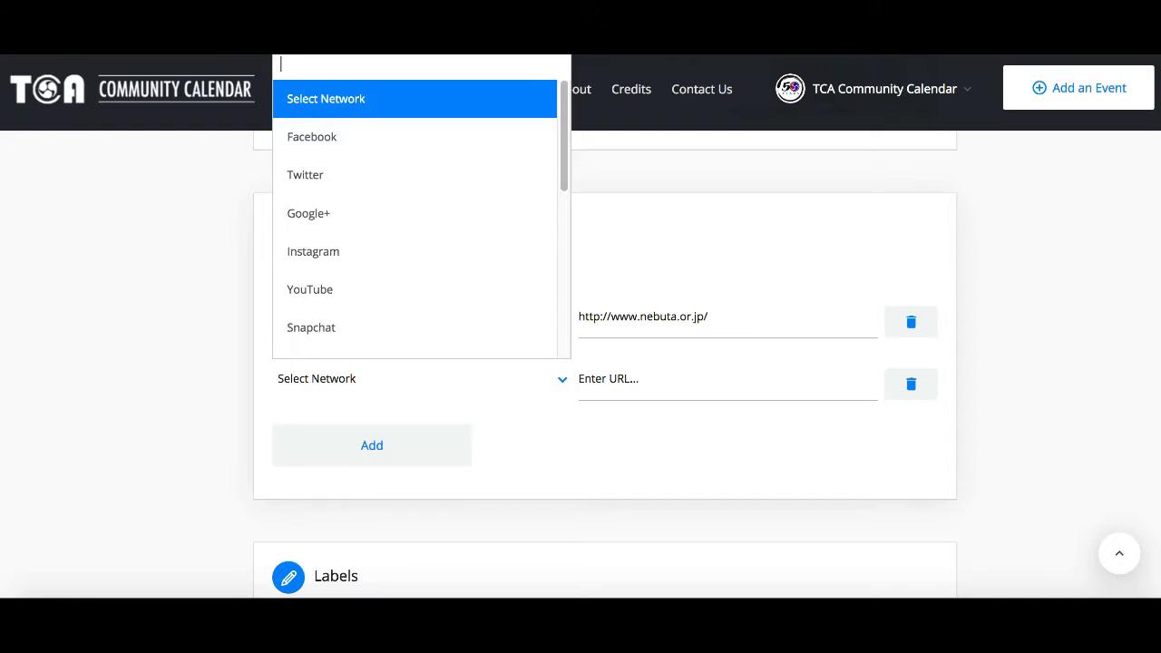
type("face")
left_click(389, 341)
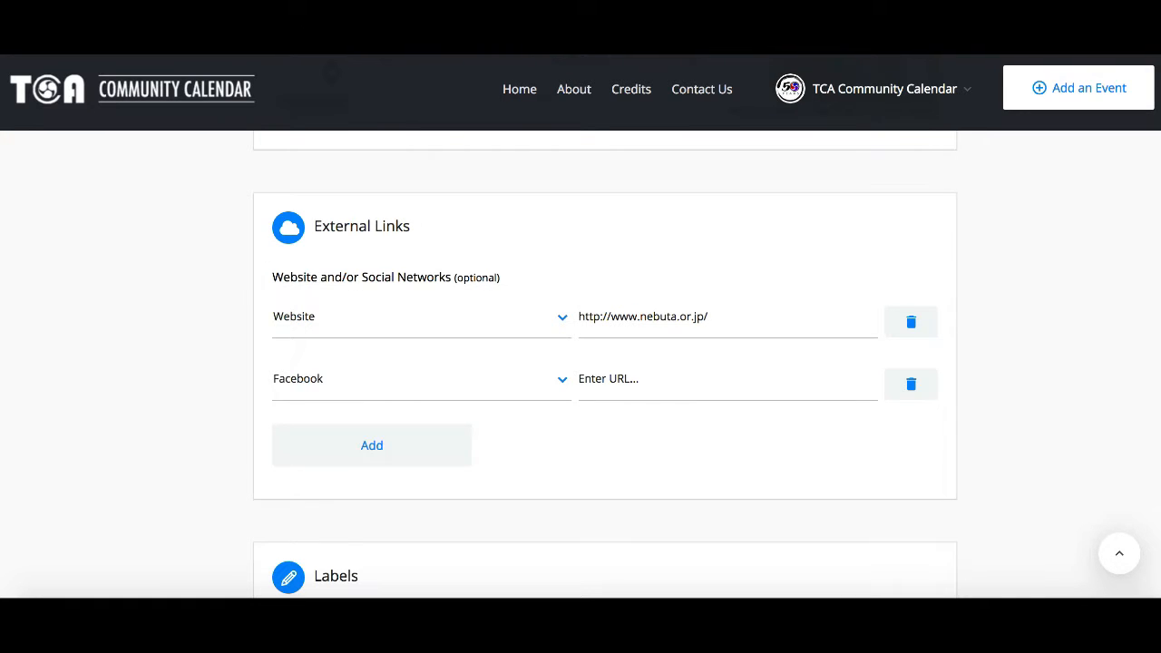
left_click(626, 385)
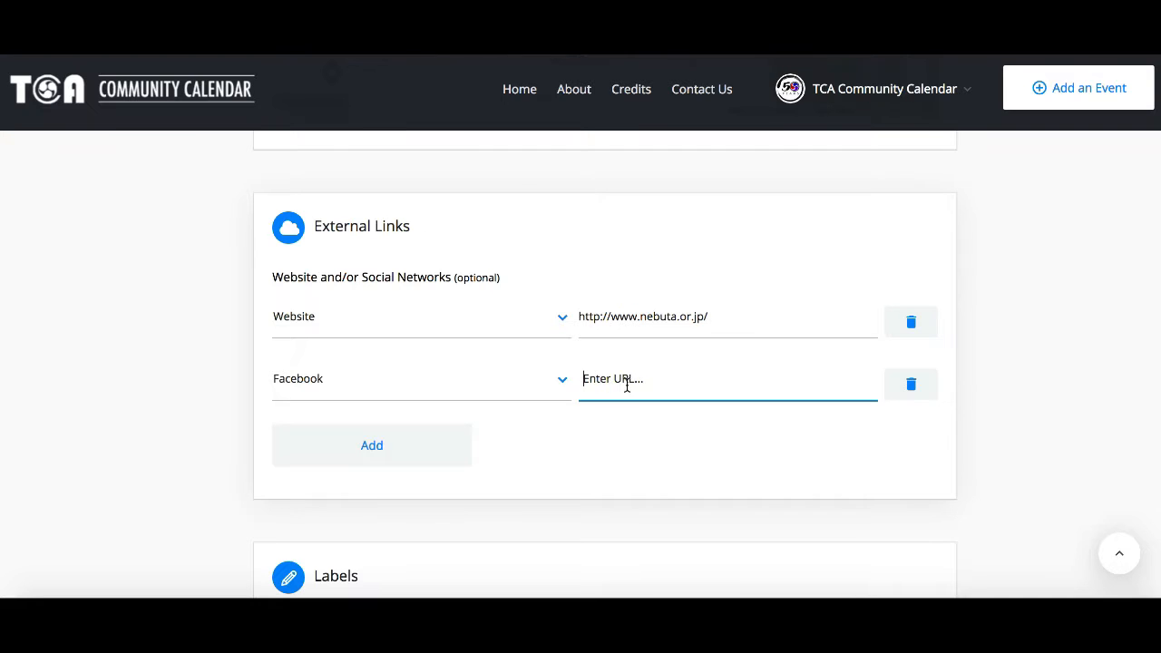
type("https://www.facebook.com/nebutamatsuri/")
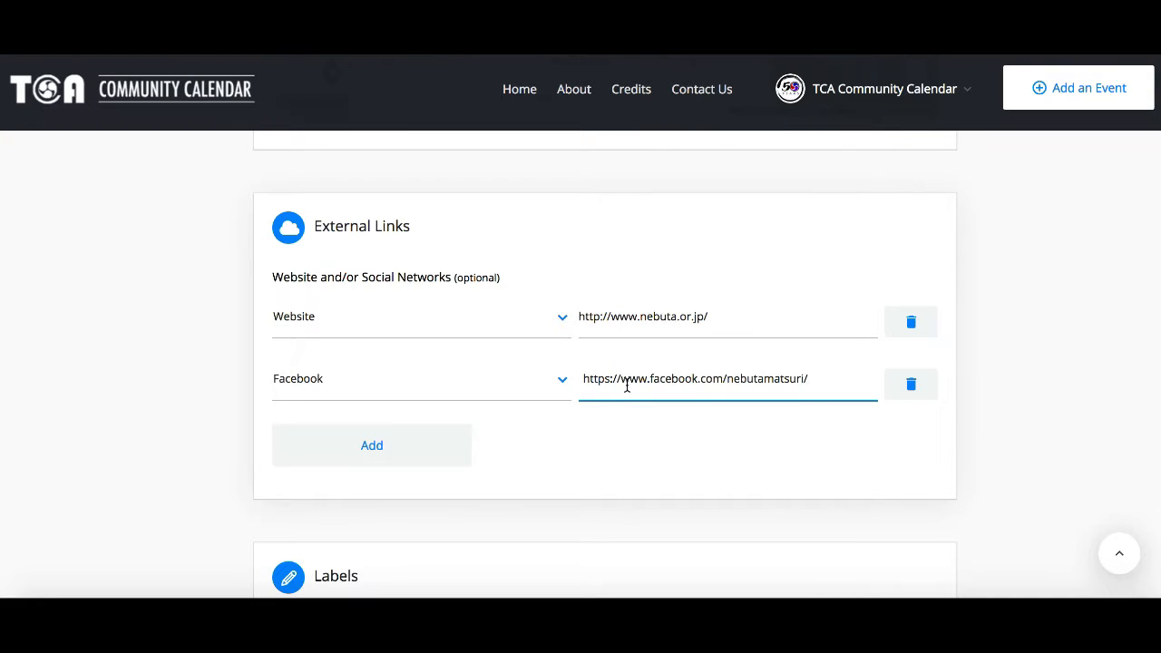
left_click(422, 453)
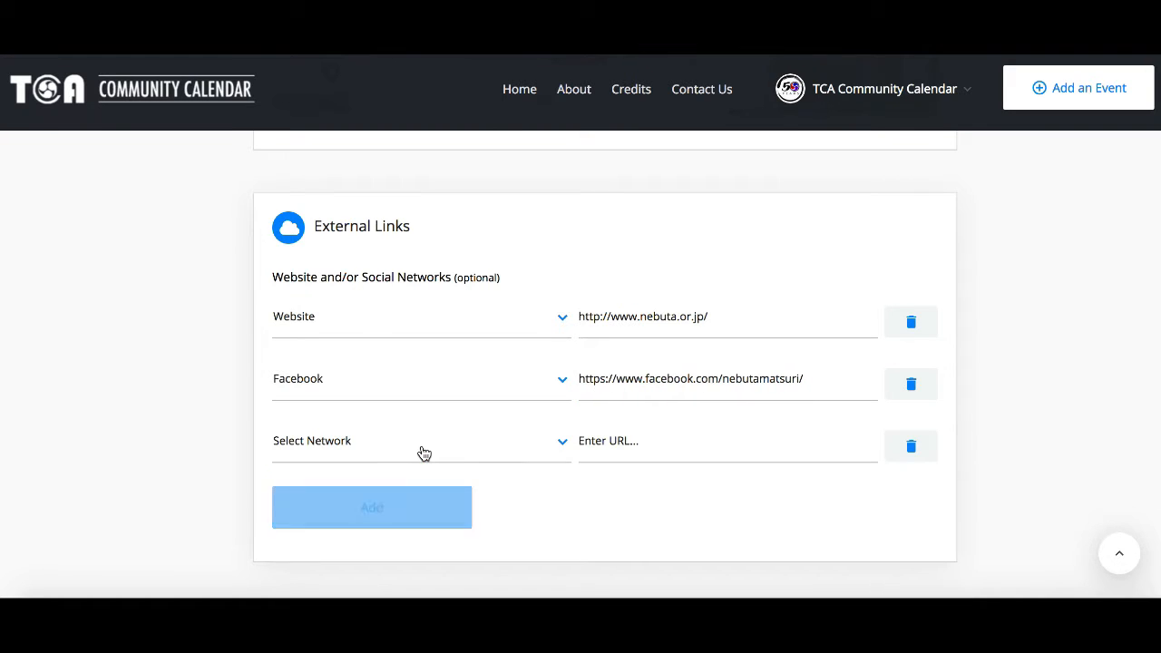
left_click(925, 445)
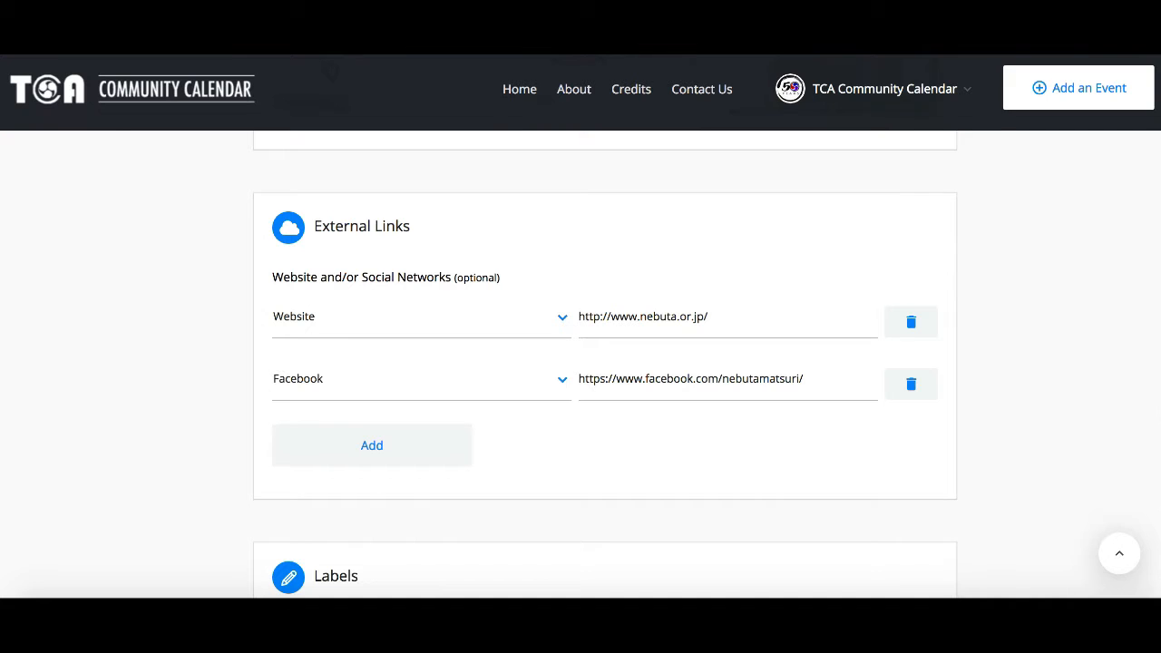
scroll(605, 367, "down", 5)
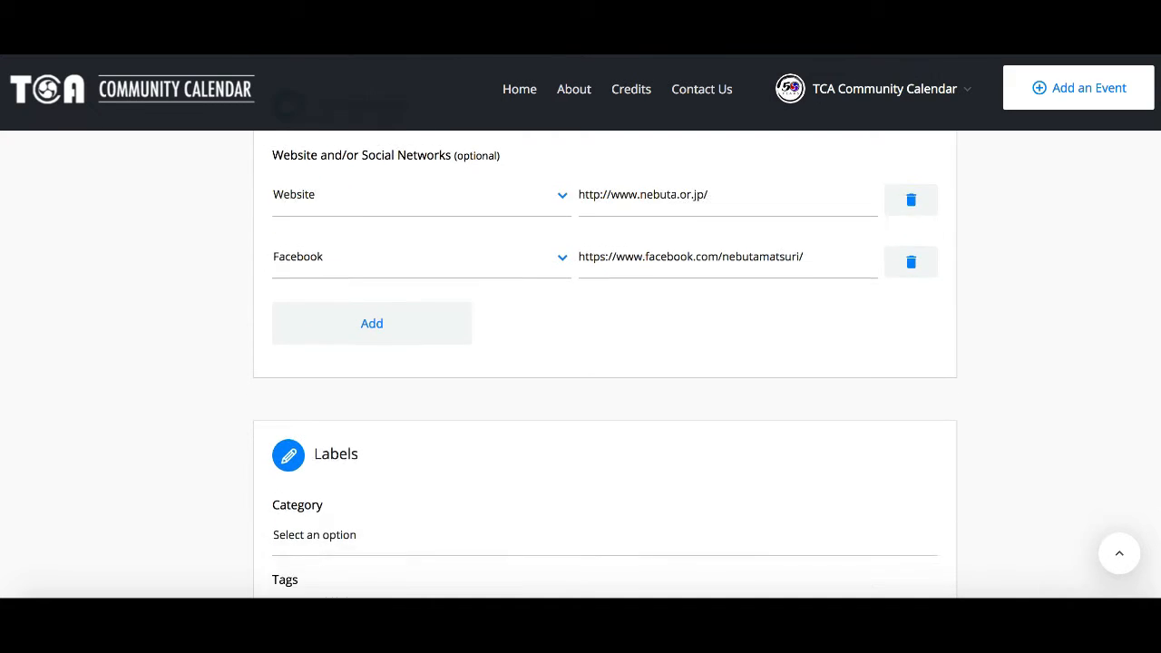
scroll(604, 366, "down", 3)
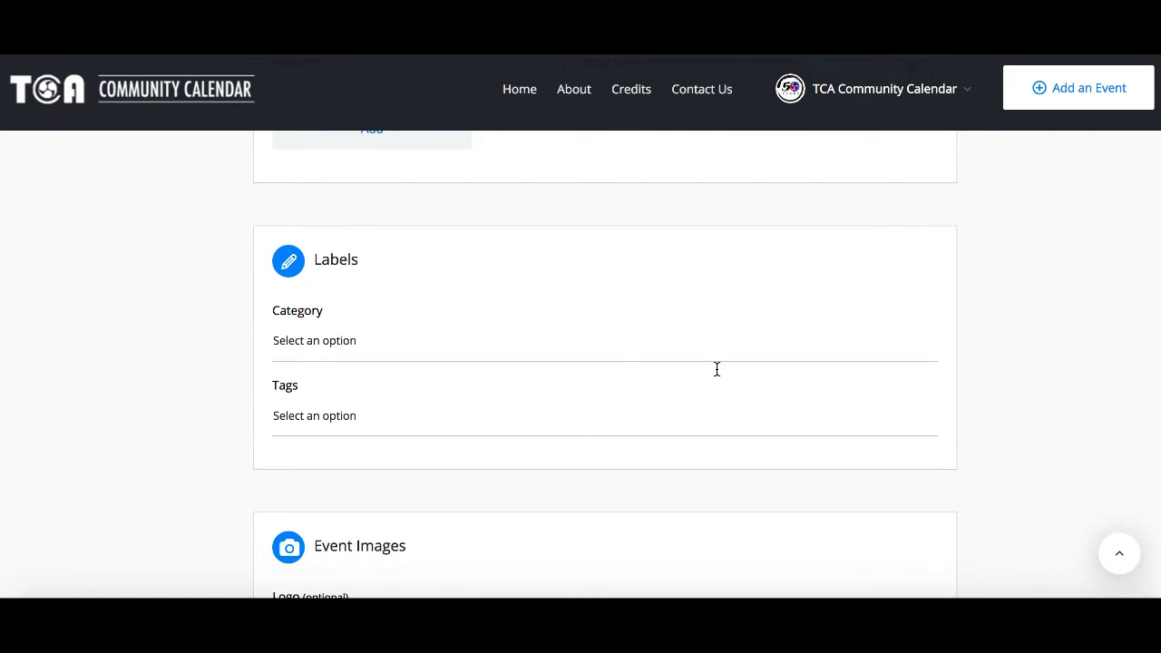
Step: Set the event category to Festivals and add the tag Free
left_click(585, 348)
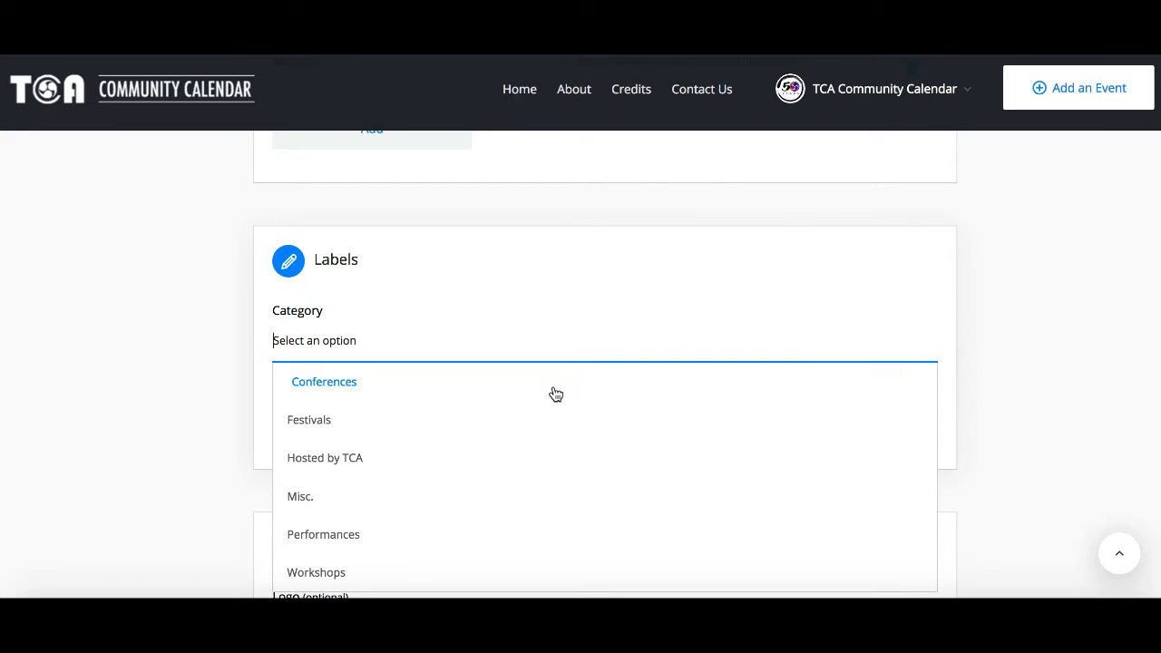
left_click(544, 423)
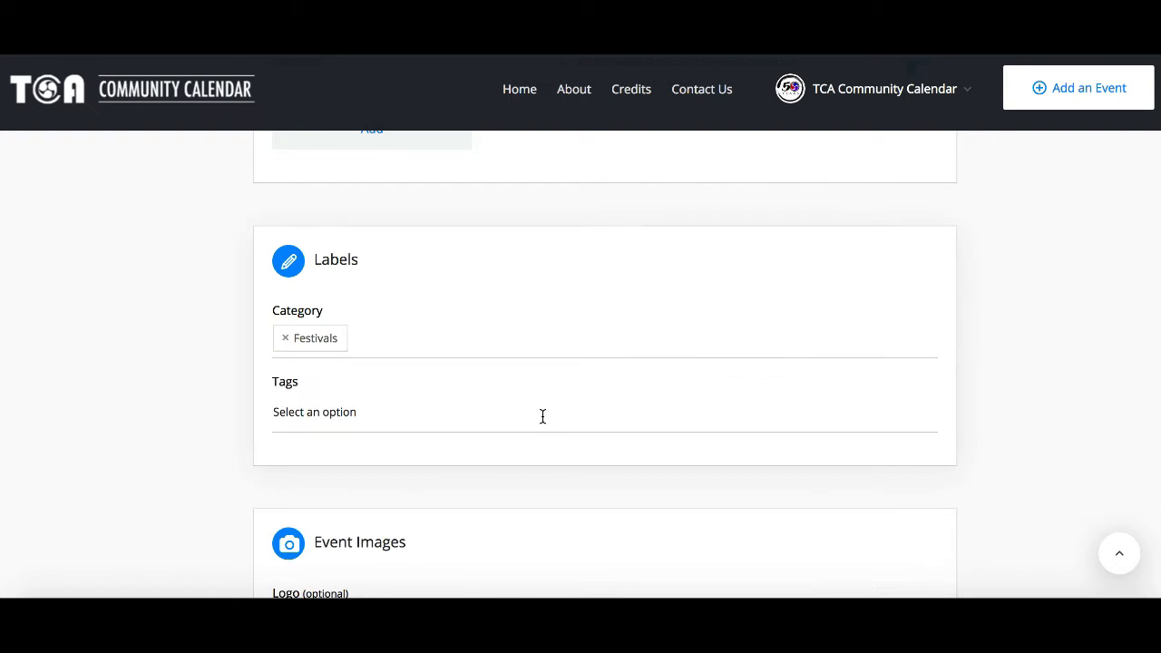
left_click(524, 409)
type("free")
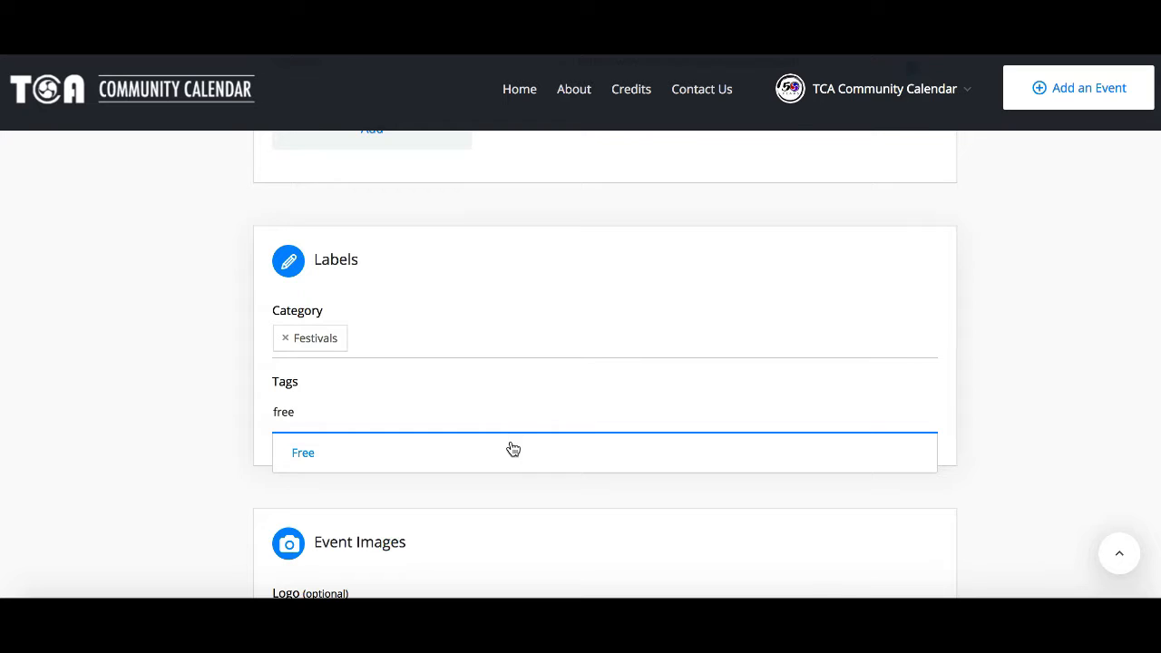
left_click(509, 452)
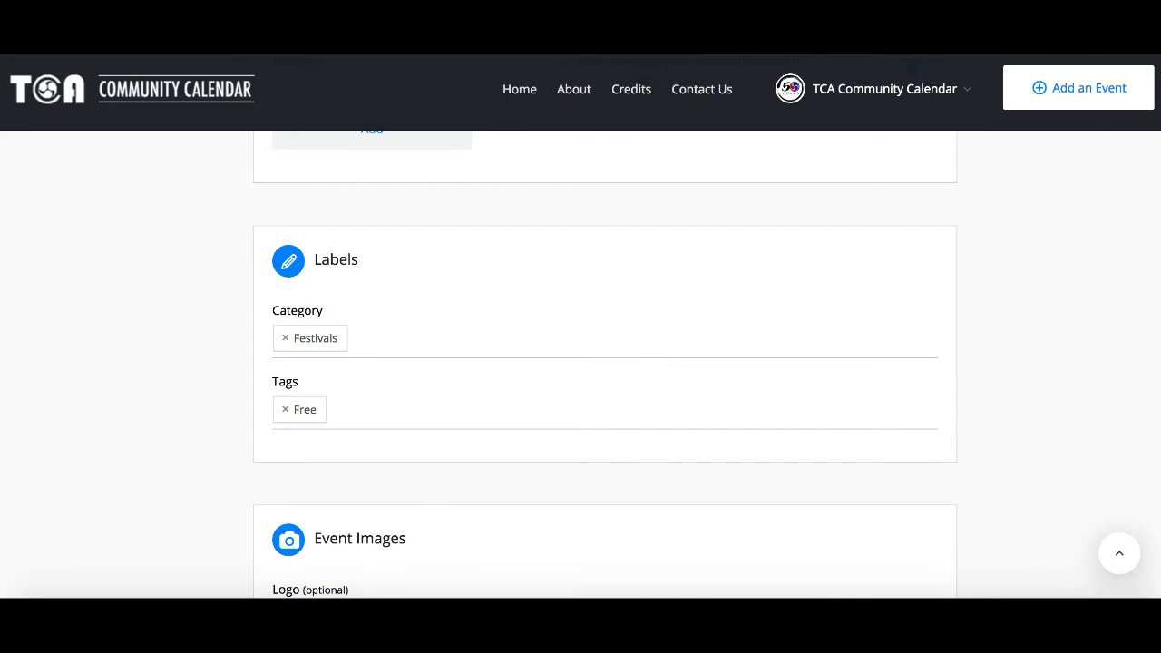
scroll(604, 363, "down", 5)
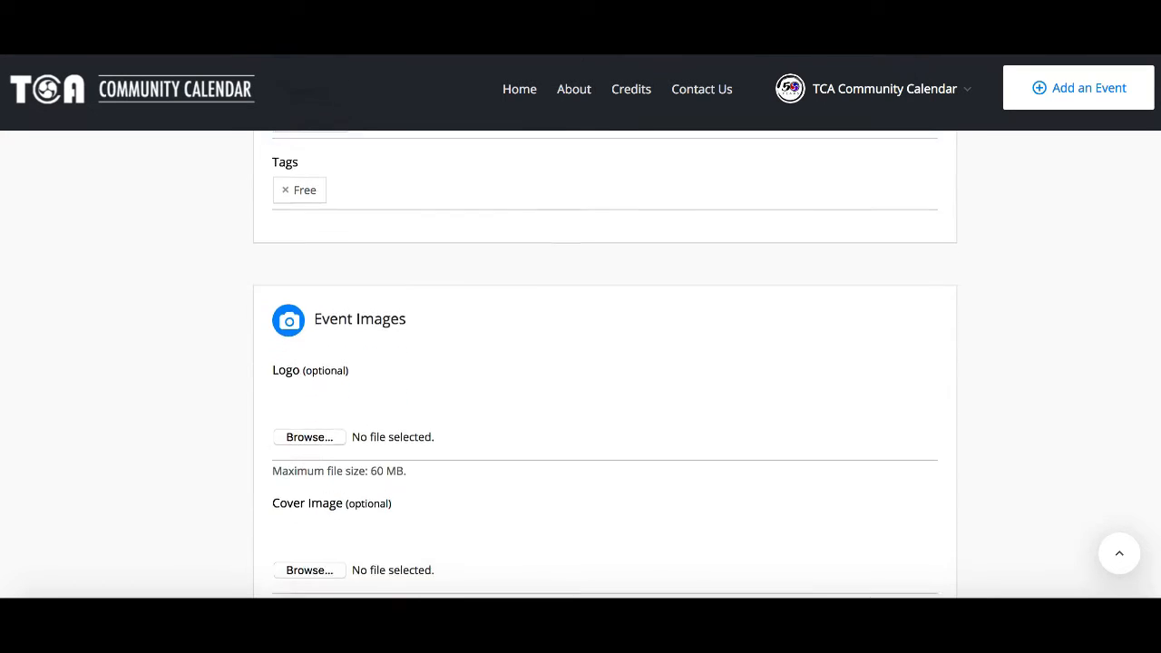
scroll(605, 363, "down", 3)
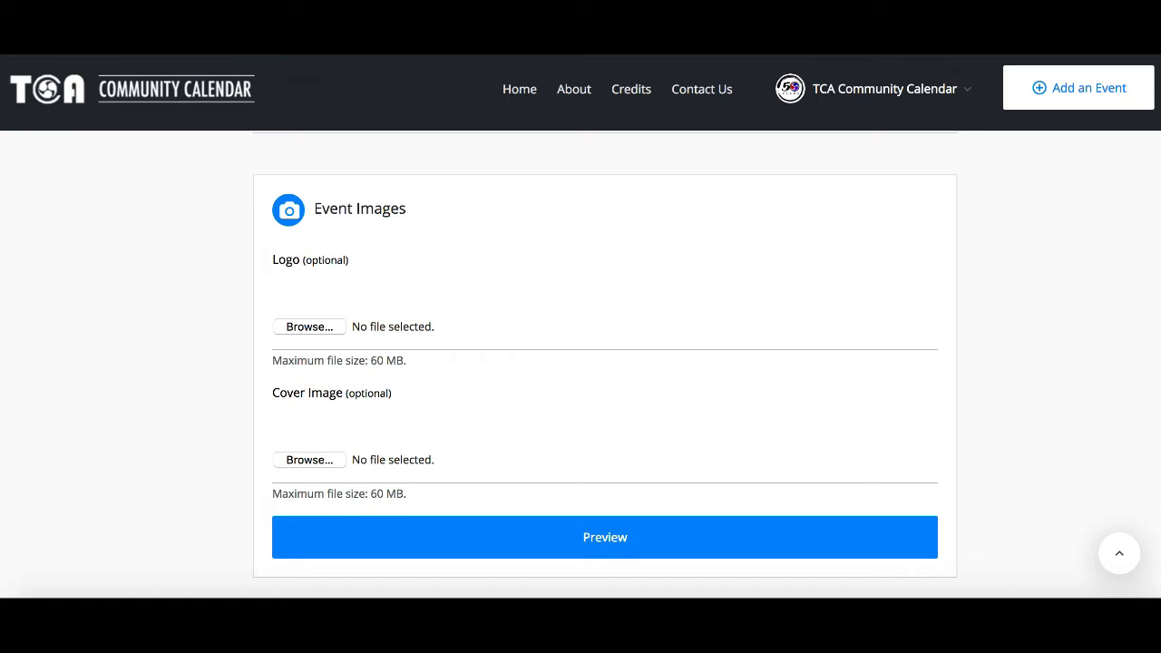
scroll(605, 363, "down", 1)
scroll(616, 307, "down", 1)
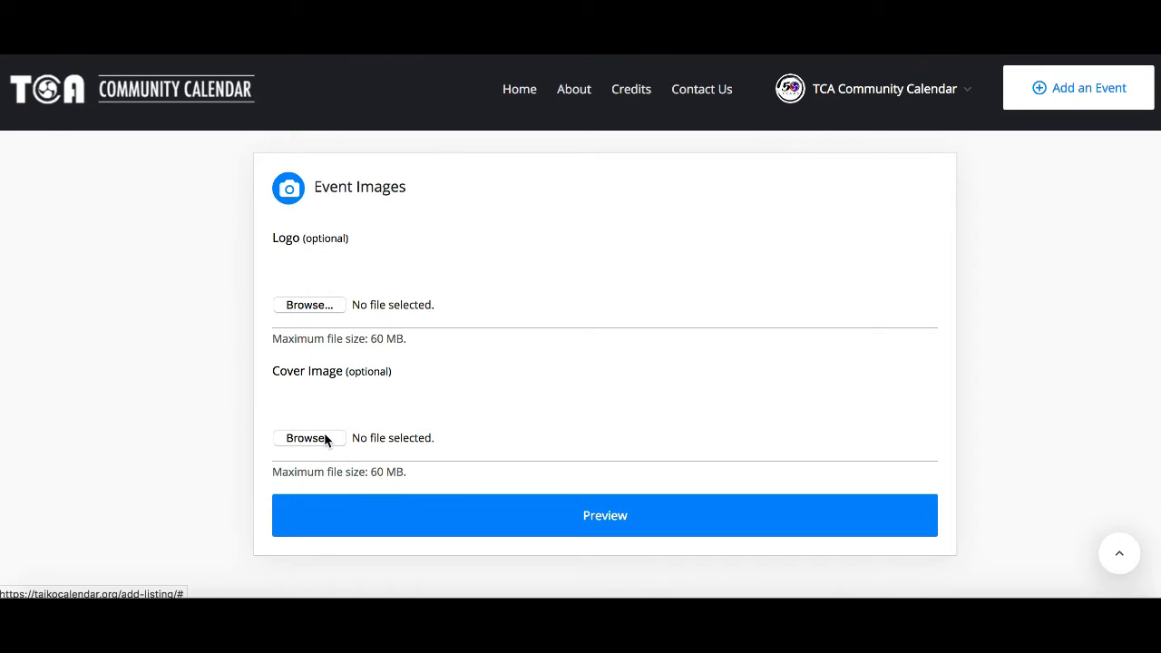
left_click(309, 438)
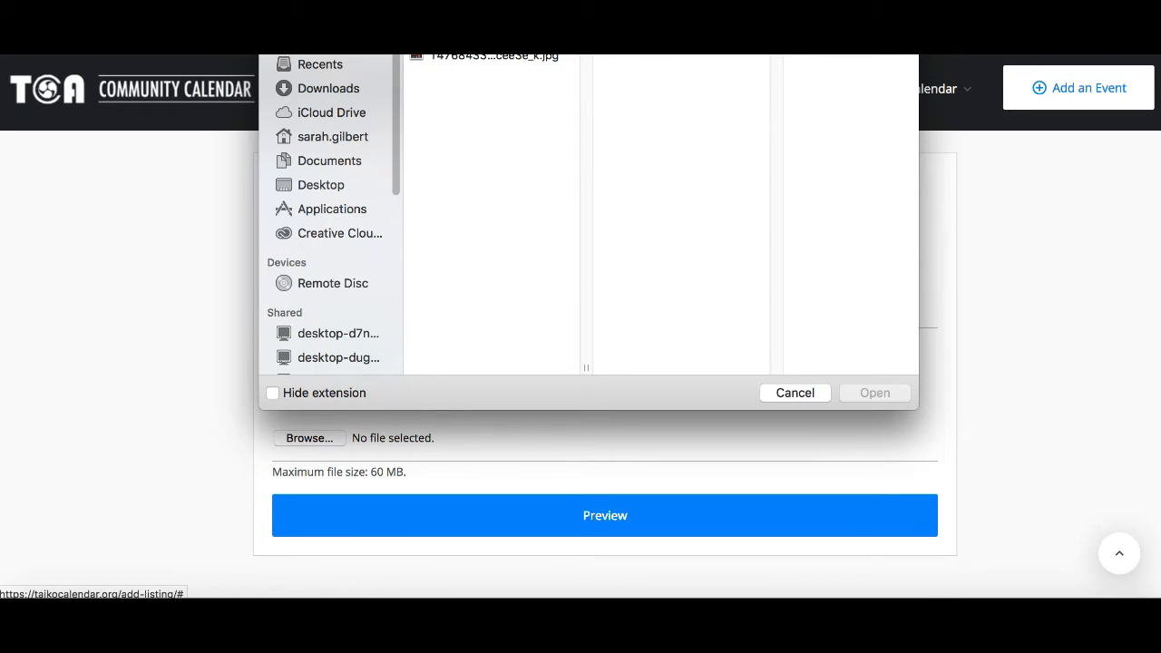
left_click(501, 108)
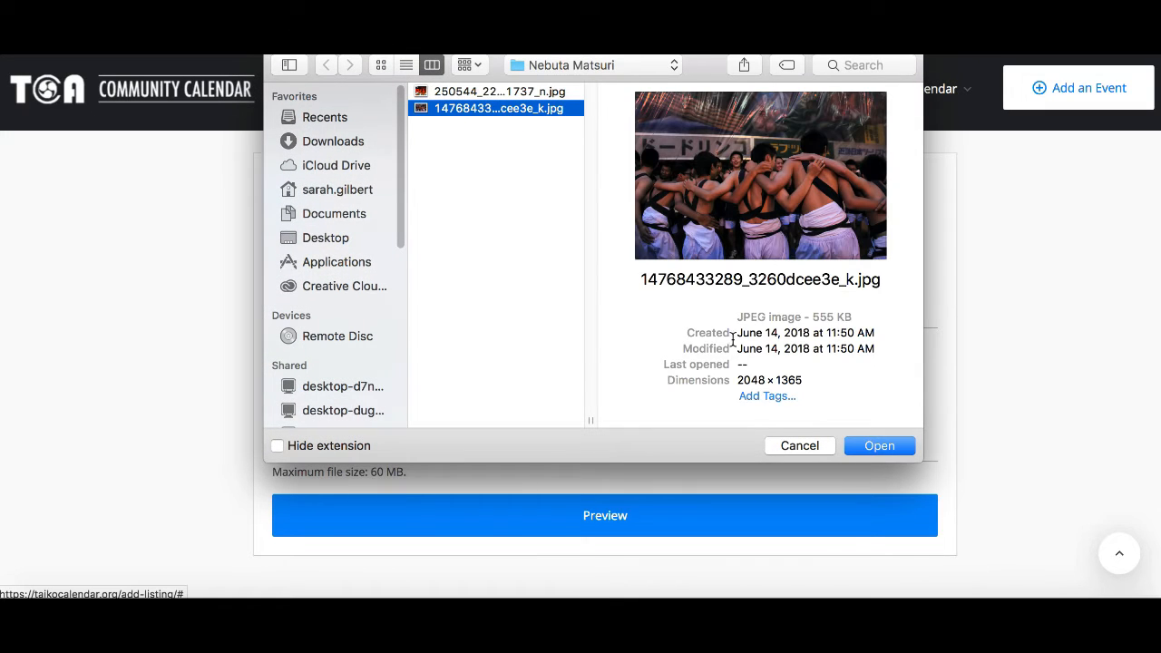
left_click(861, 447)
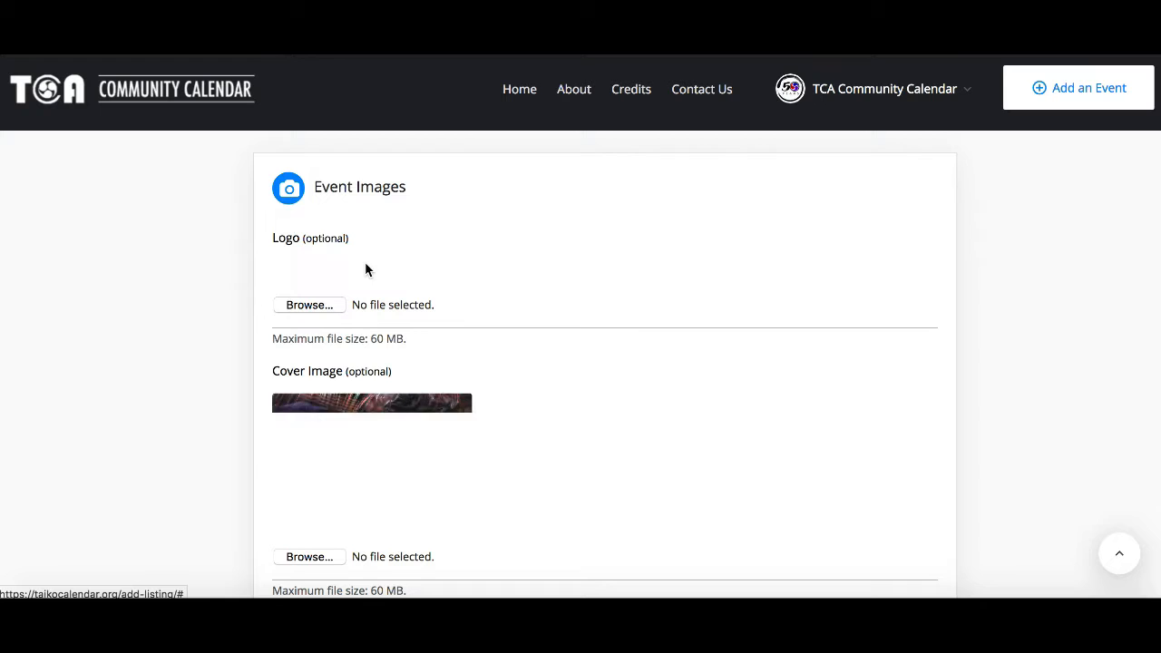
left_click(309, 305)
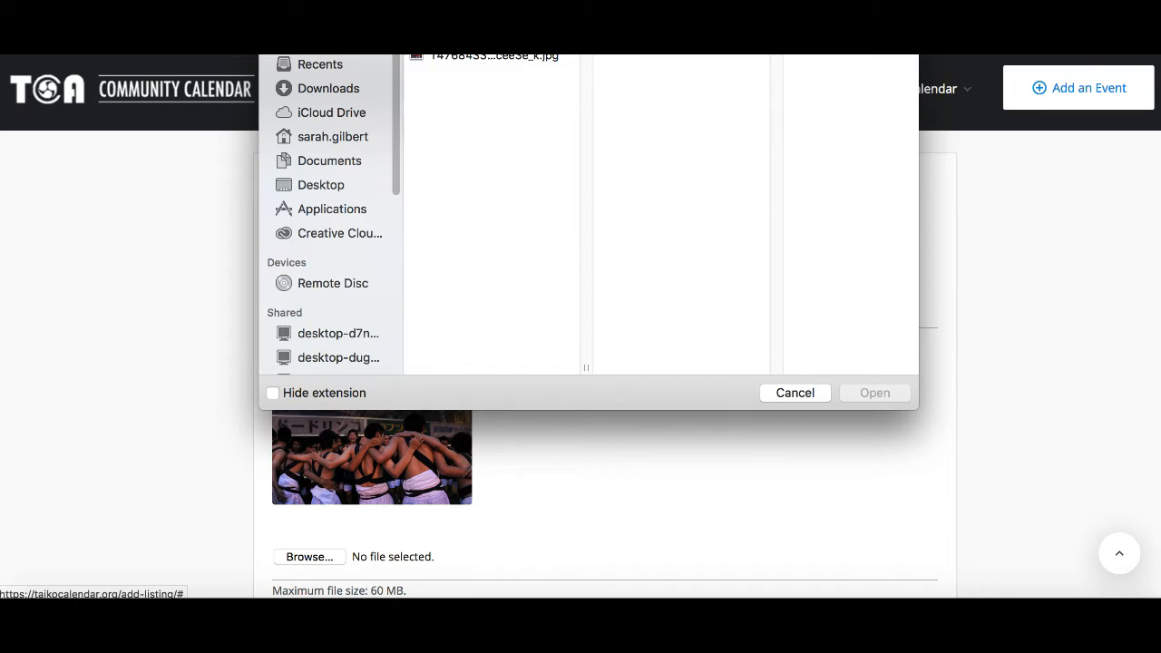
left_click_drag(495, 76, 549, 138)
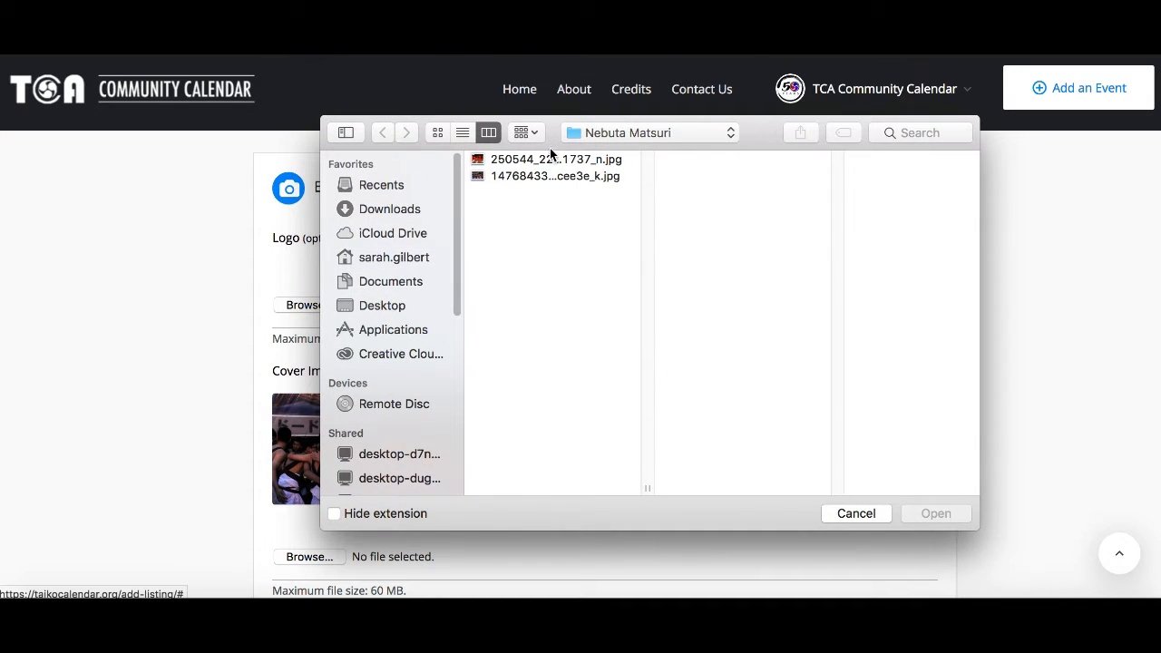
left_click(549, 159)
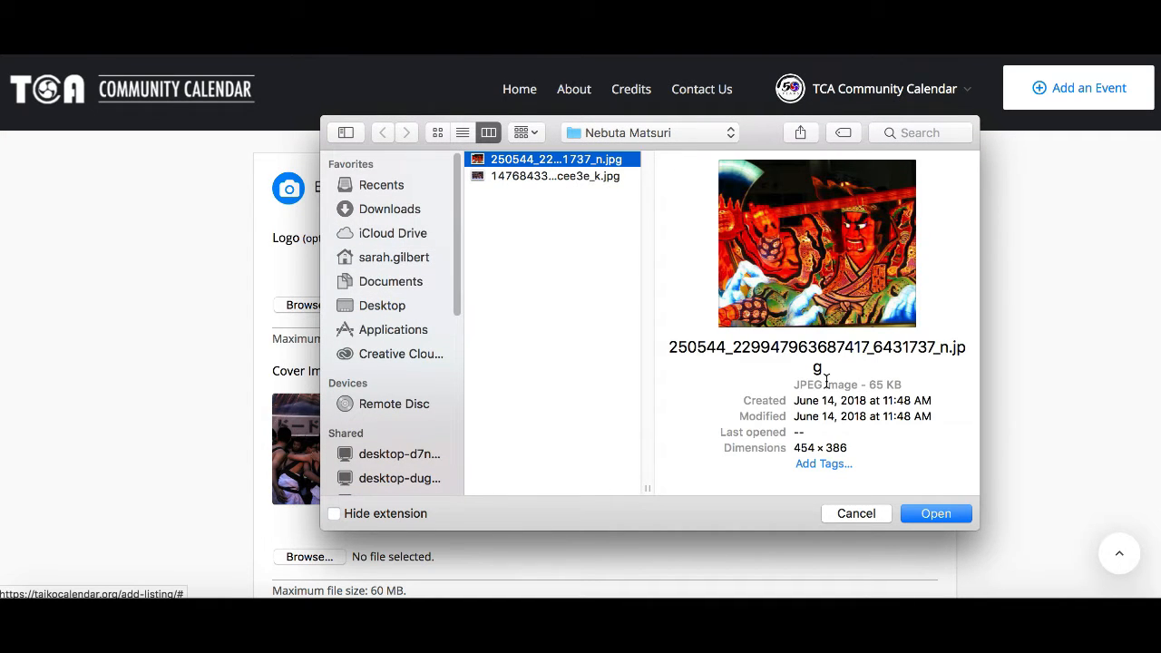
left_click(919, 515)
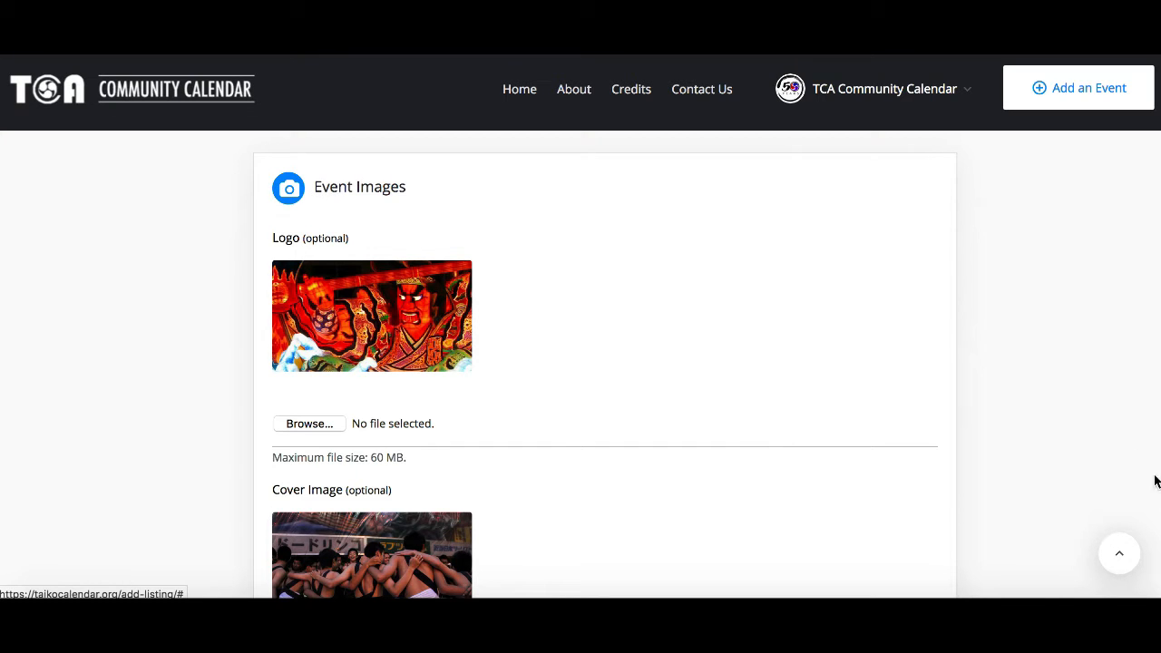
Step: Add a new line at the end of the description reading "Logo Photo retrieved from: facebook.com/nebutamatsuri"
scroll(605, 364, "up", 7)
scroll(1140, 249, "up", 10)
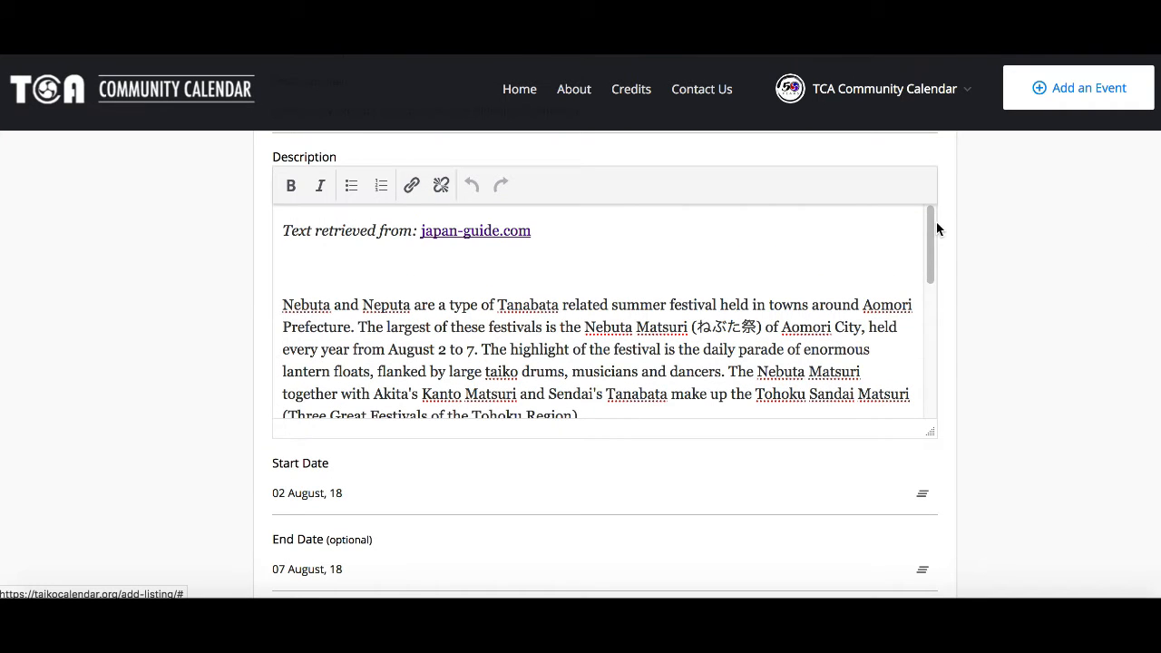
left_click_drag(930, 229, 931, 276)
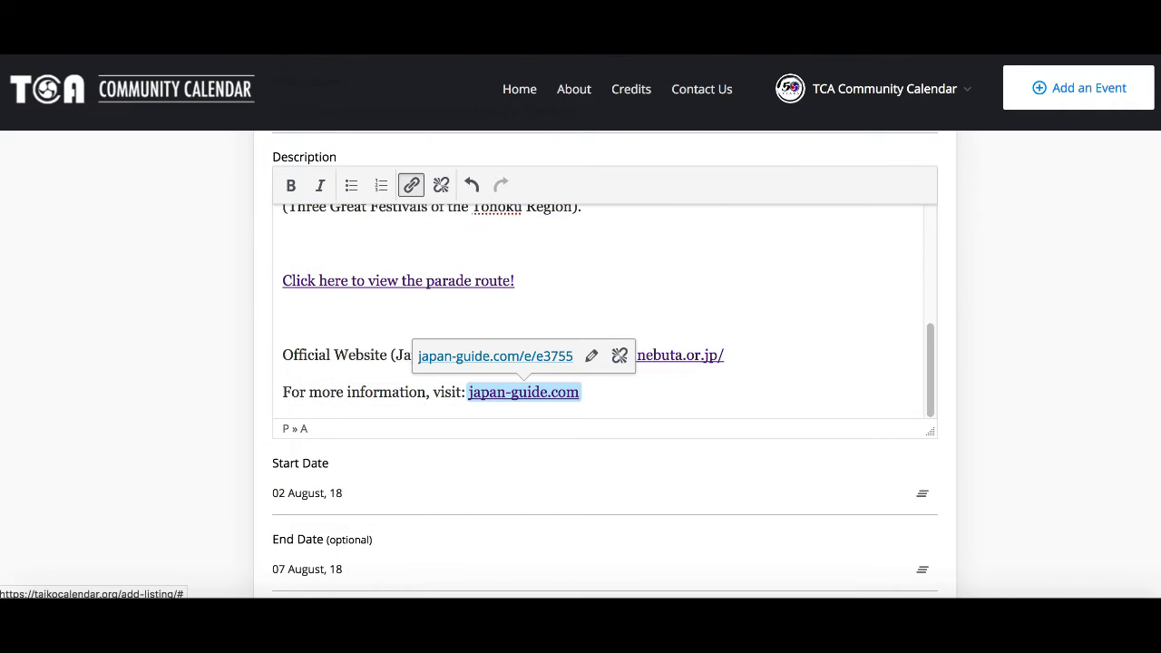
key("Right")
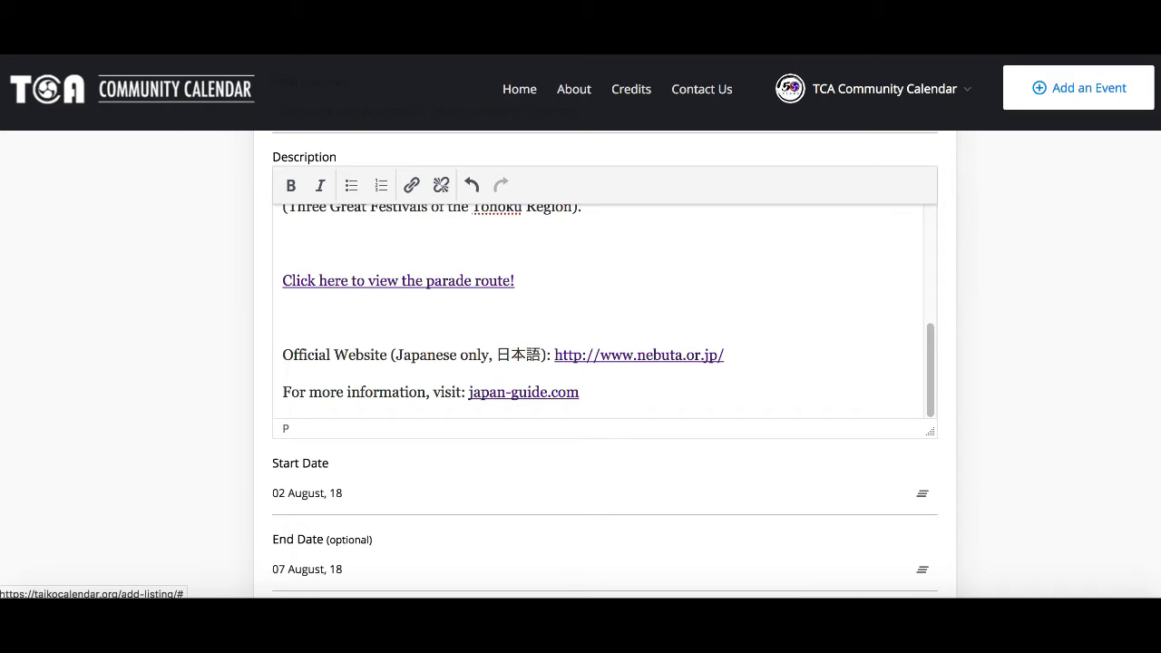
key("Return")
key("Return")
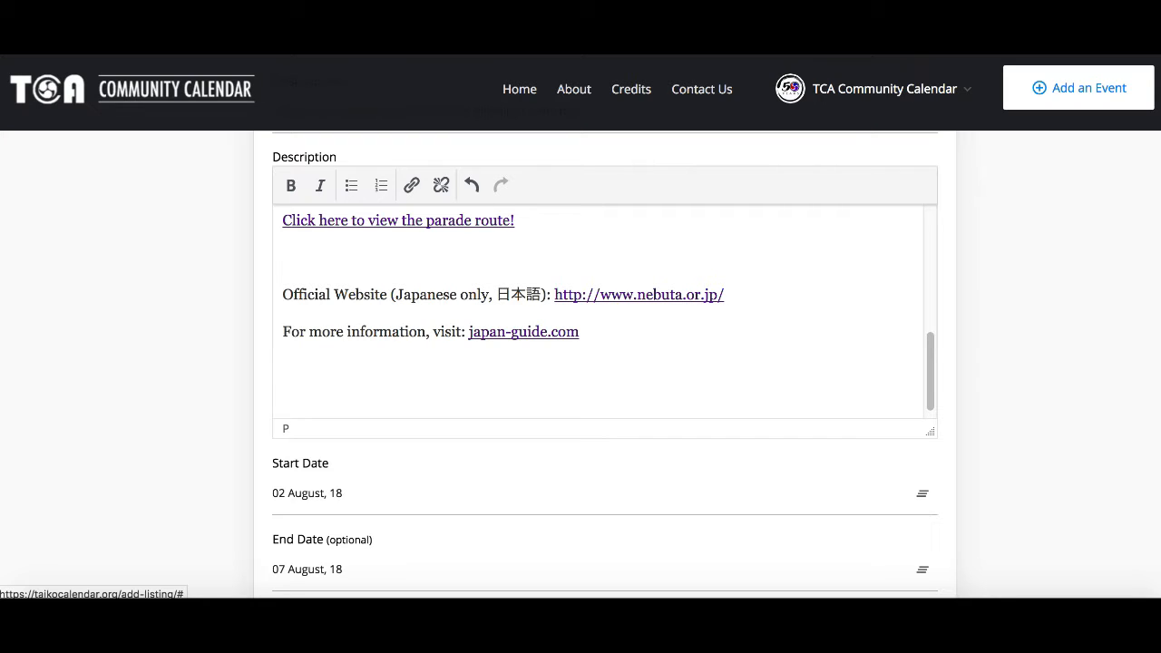
type("Logo Photo retrieved from:")
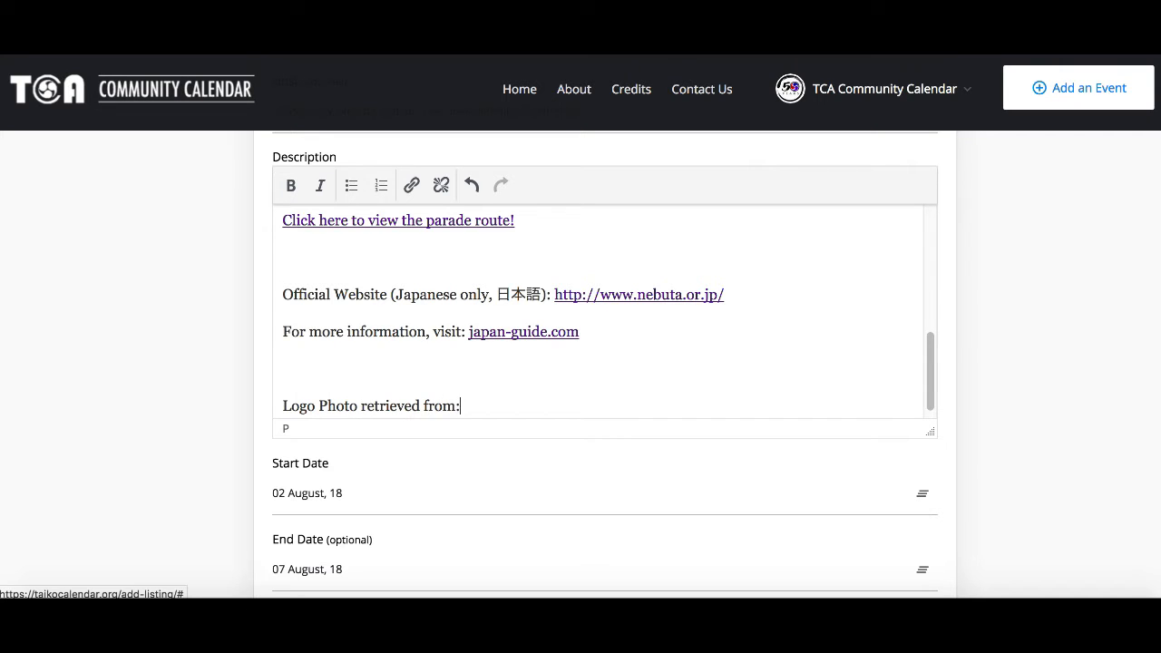
type(" facebook.com/nebutamatsuri")
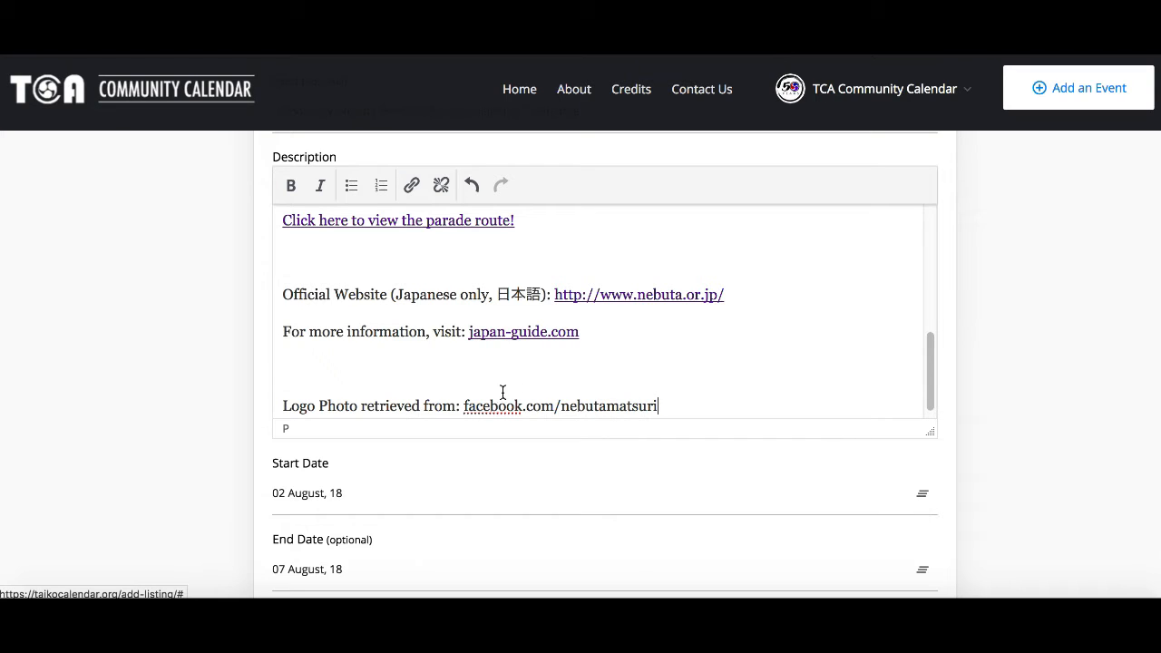
Step: Link the facebook.com/nebutamatsuri text to the copied logo image URL
left_click(465, 405, "shift")
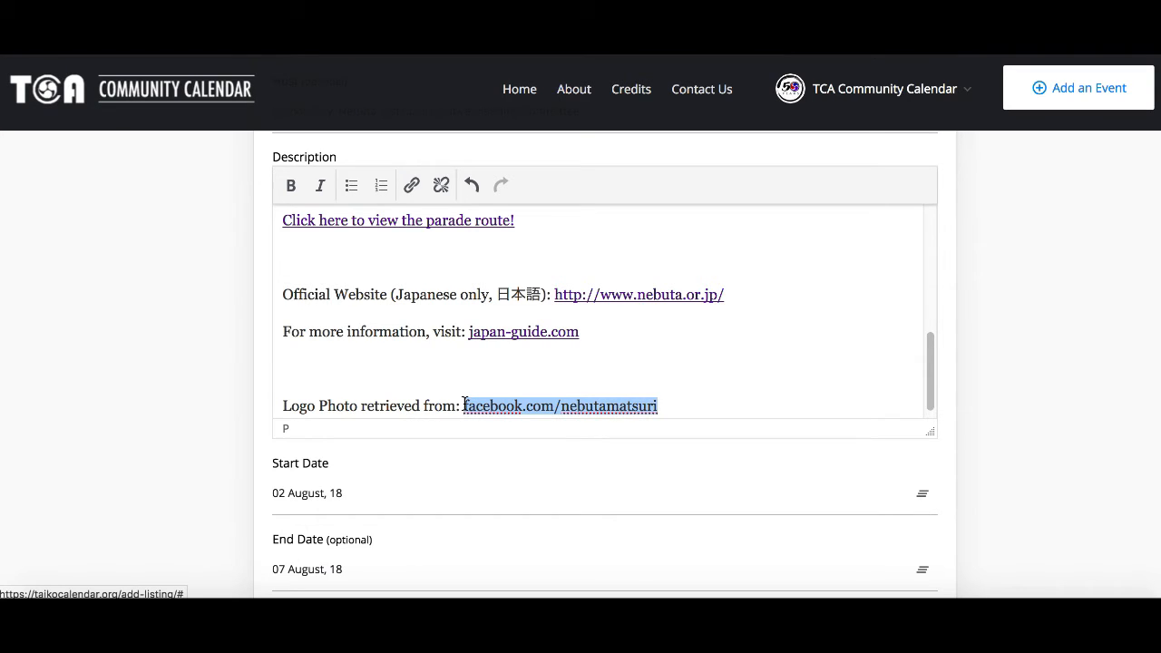
left_click(411, 185)
key("ctrl+v")
key("Return")
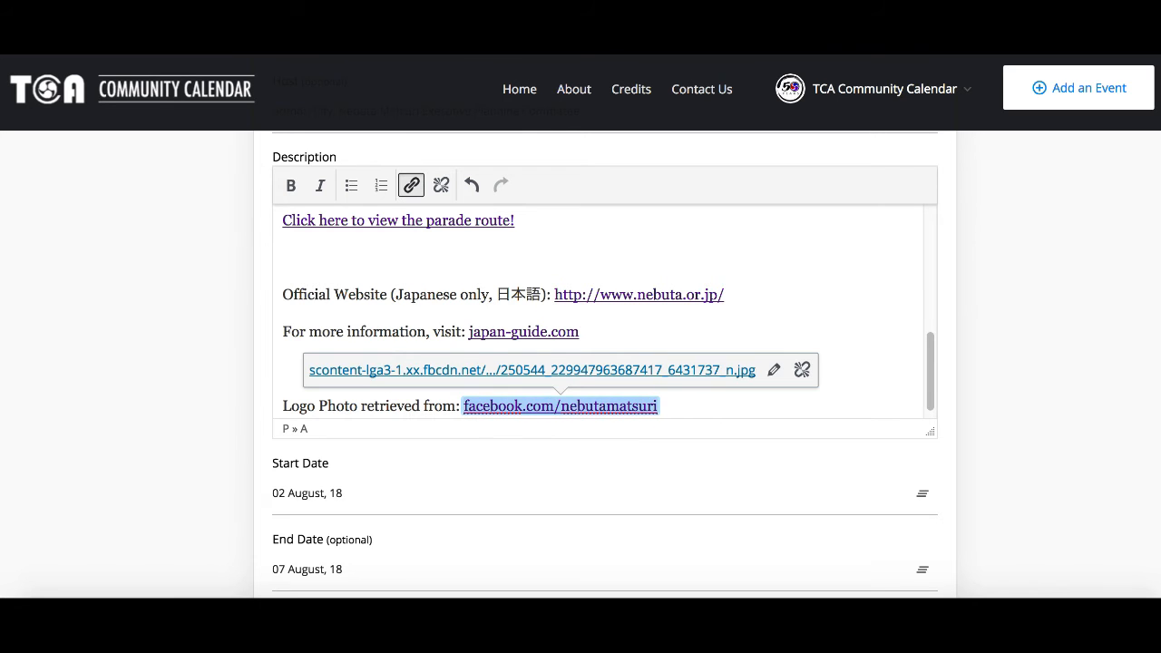
left_click(1108, 320)
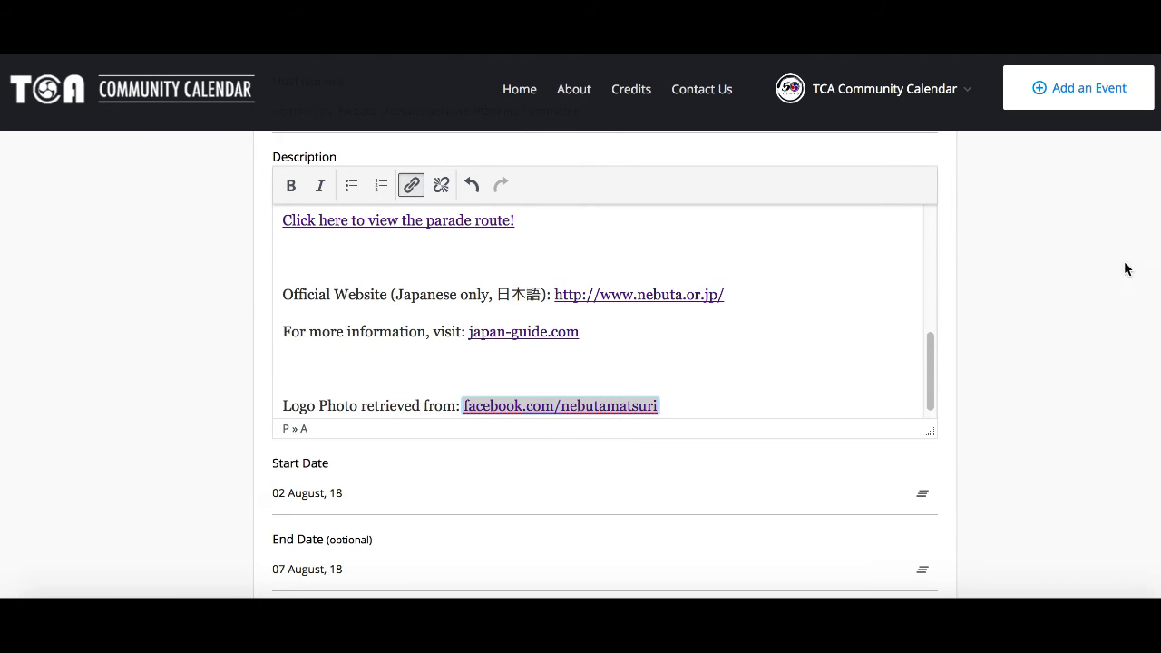
Step: Open the preview of the event listing
scroll(605, 363, "down", 15)
scroll(757, 513, "down", 15)
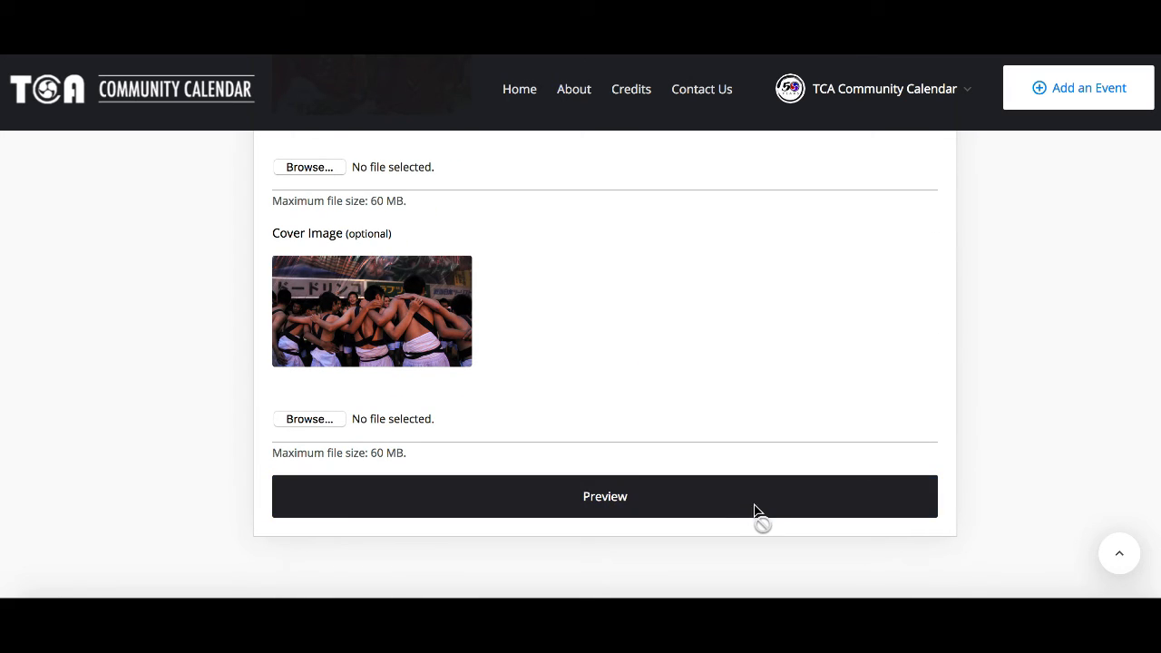
left_click(755, 510)
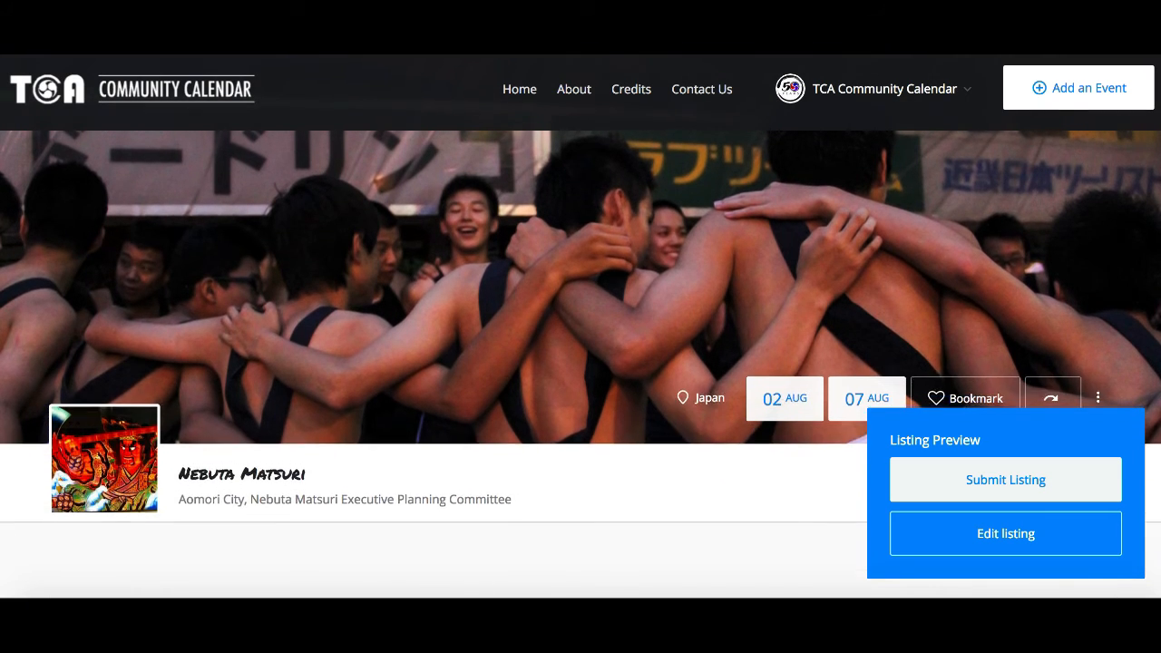
Step: Scroll through the listing preview and submit the listing
scroll(580, 362, "down", 2)
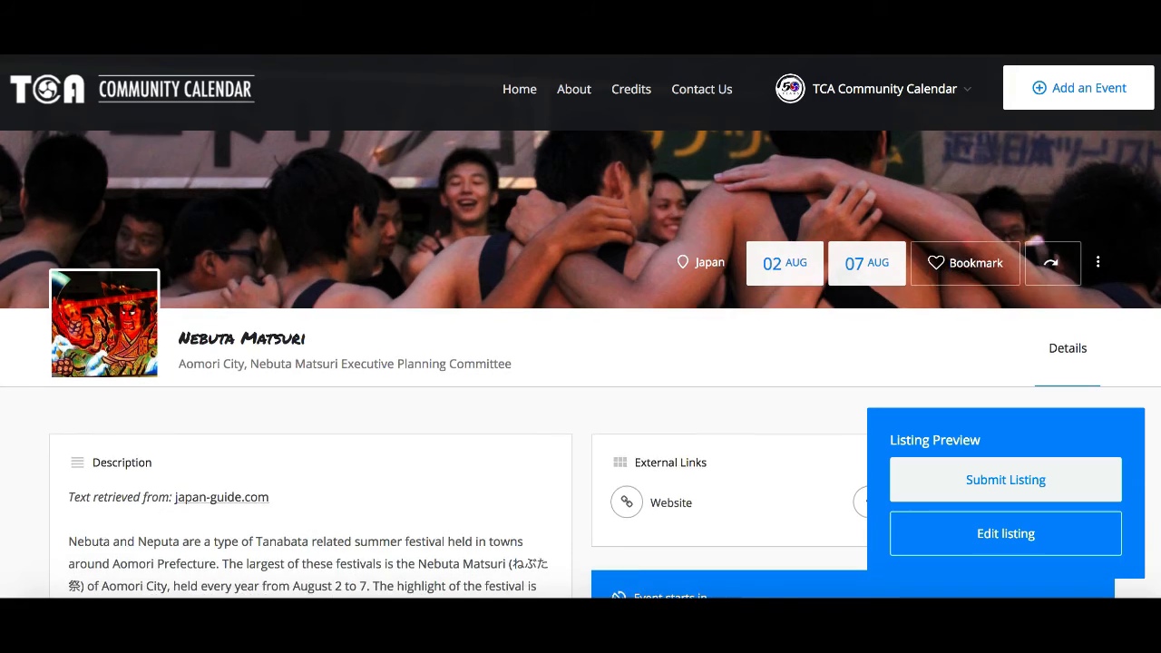
scroll(581, 362, "down", 2)
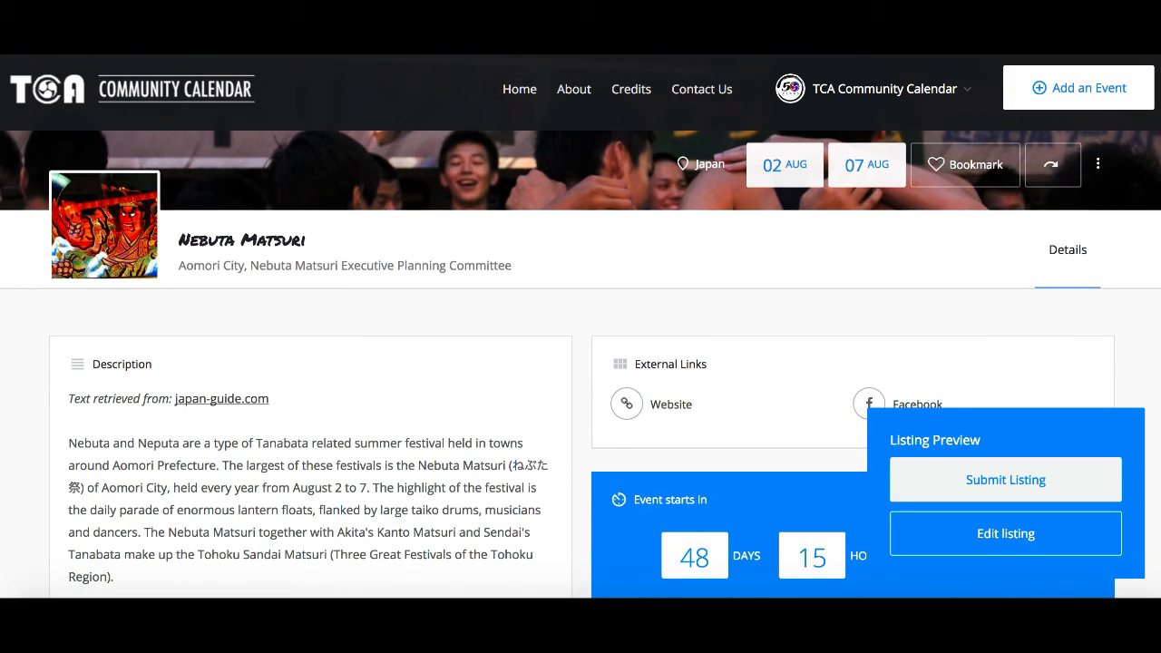
scroll(580, 363, "down", 1)
scroll(580, 363, "down", 1)
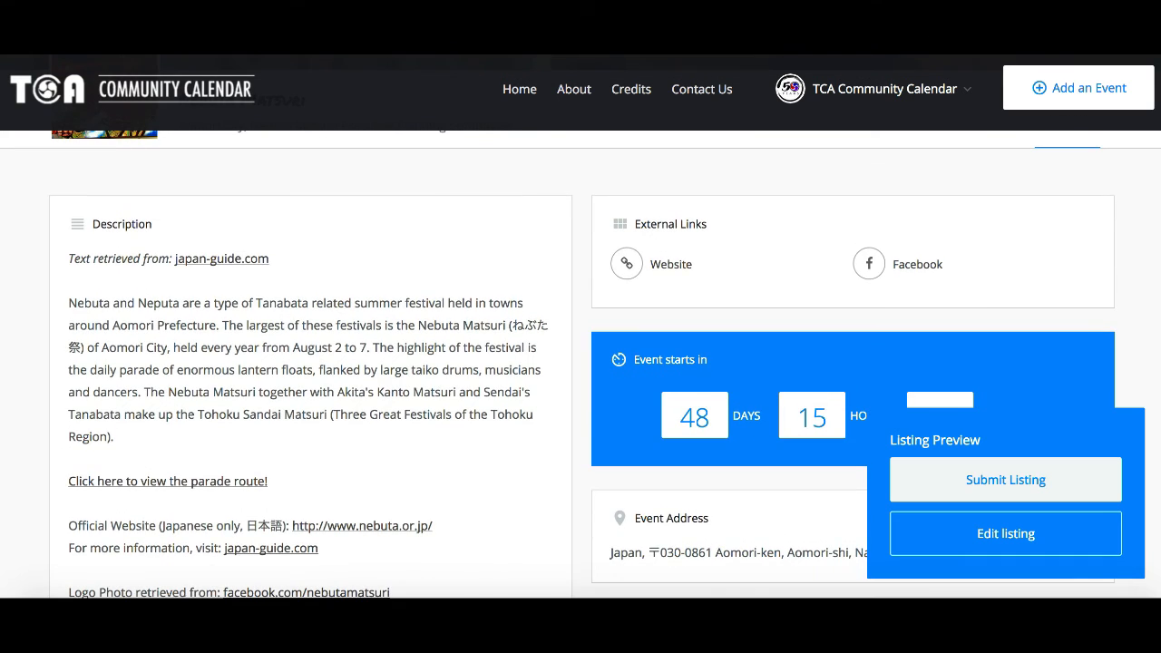
scroll(1080, 484, "down", 5)
left_click(1080, 485)
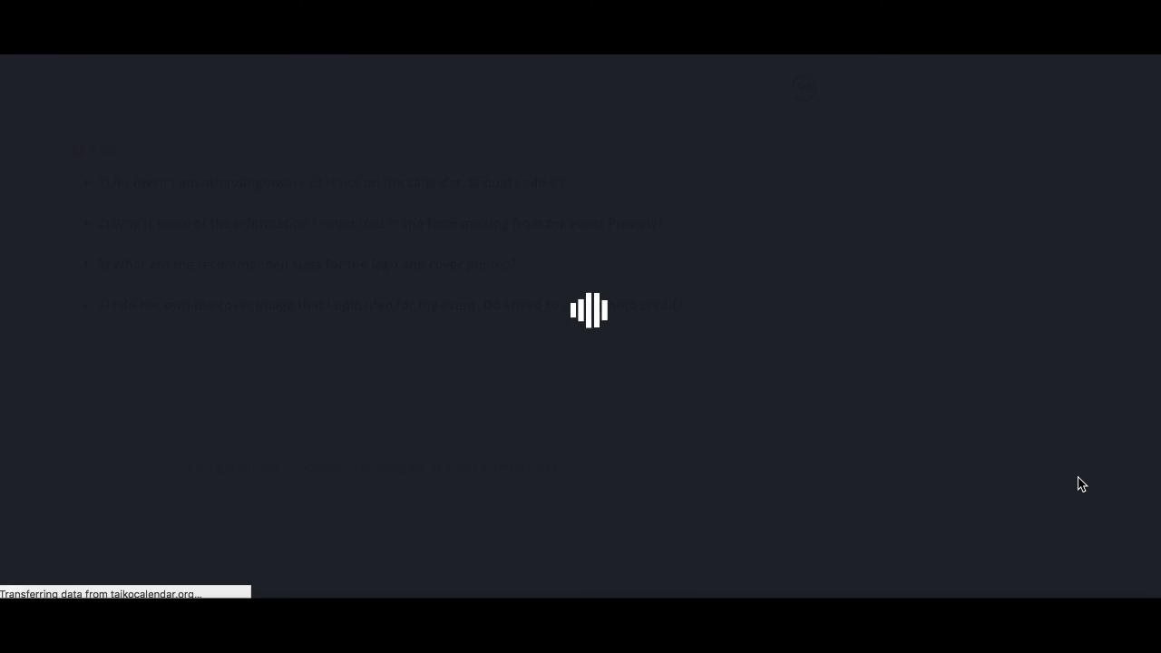